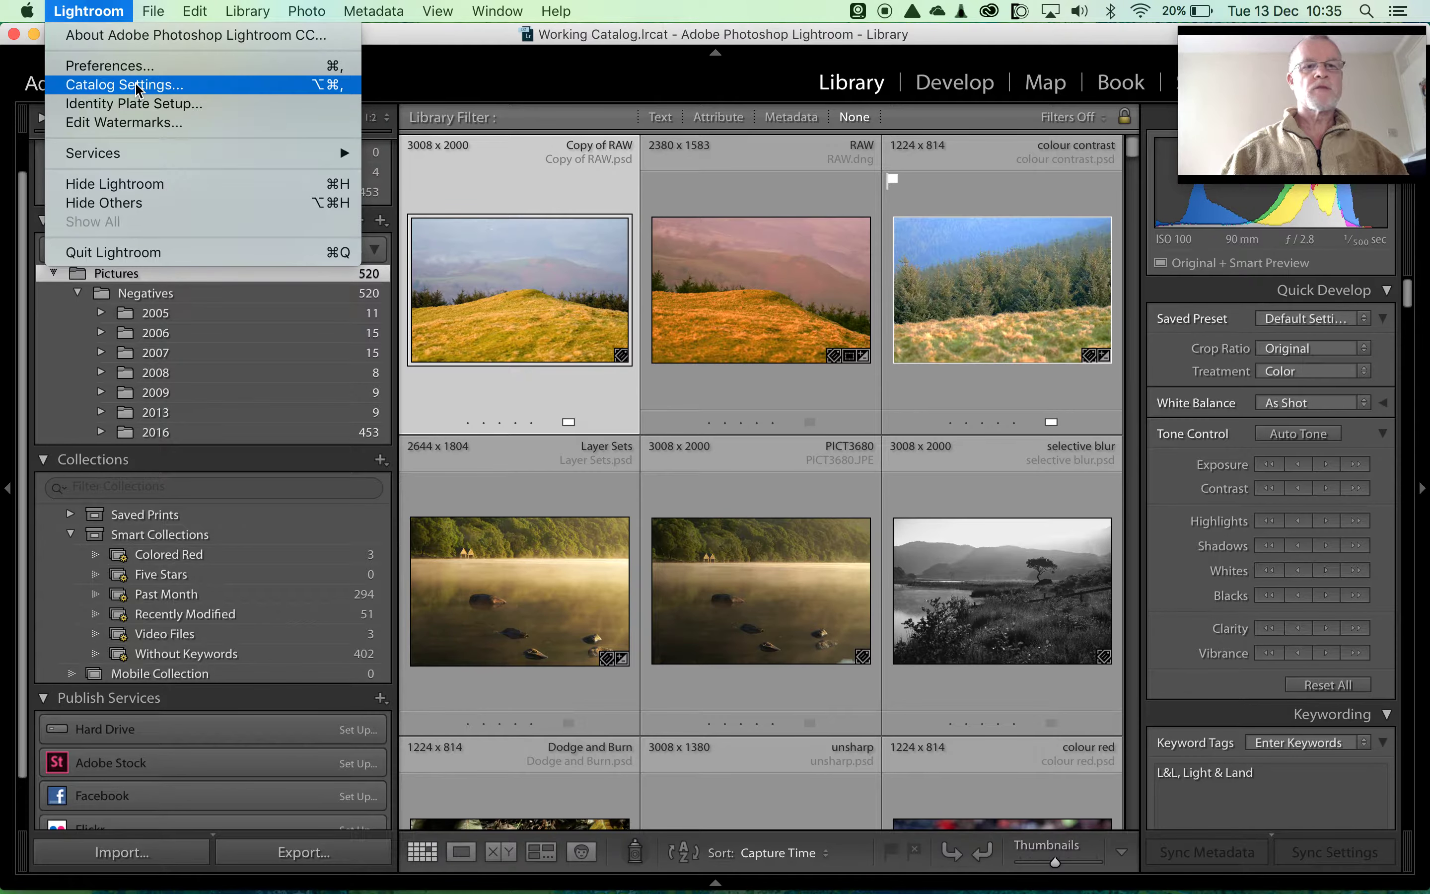
Set the catalog to back up when Lightroom next exits in the Catalog Settings
click(145, 89)
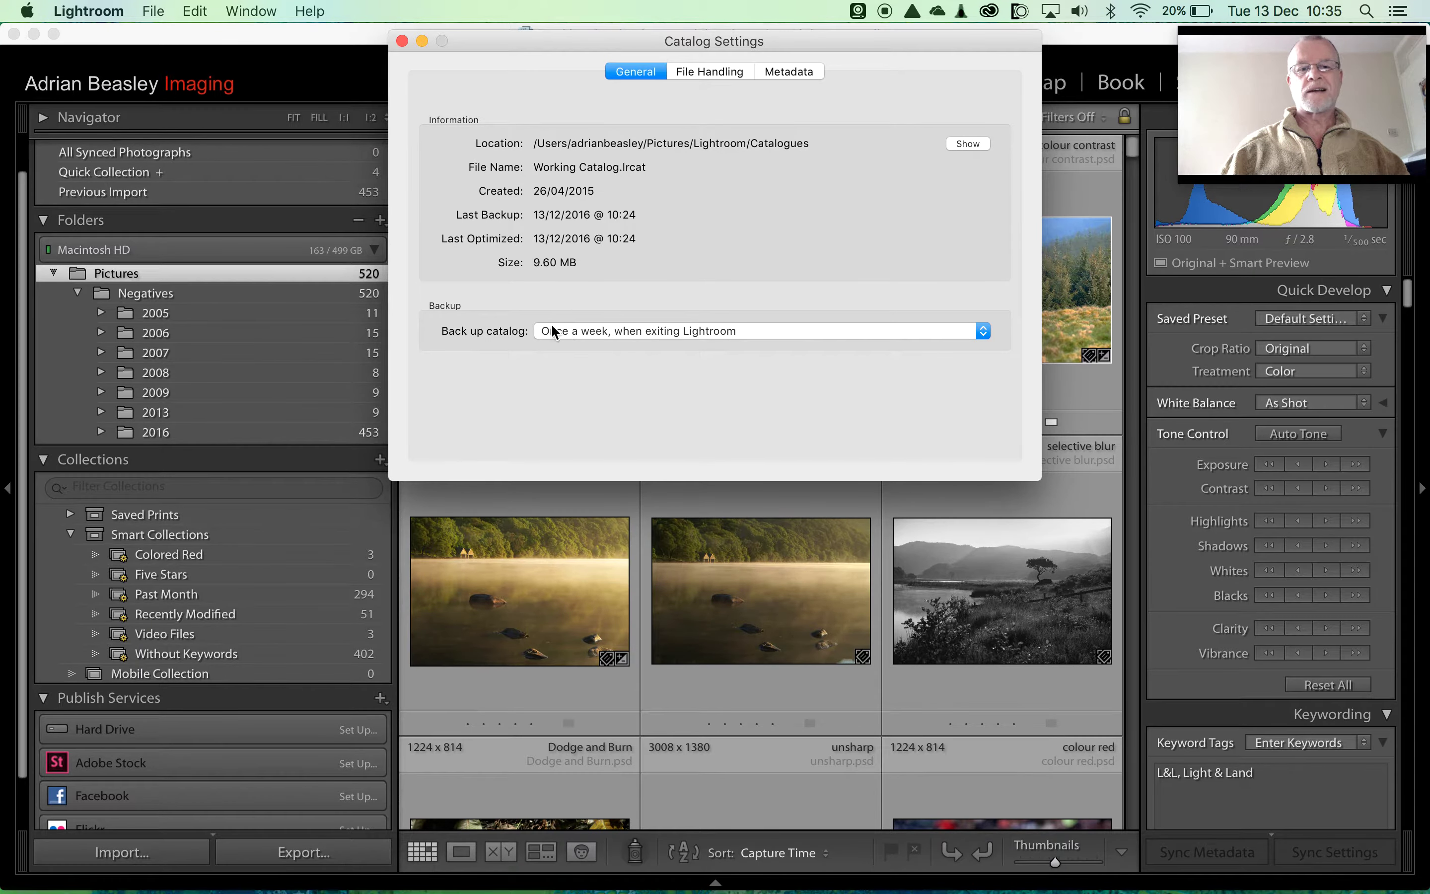
click(660, 331)
click(615, 379)
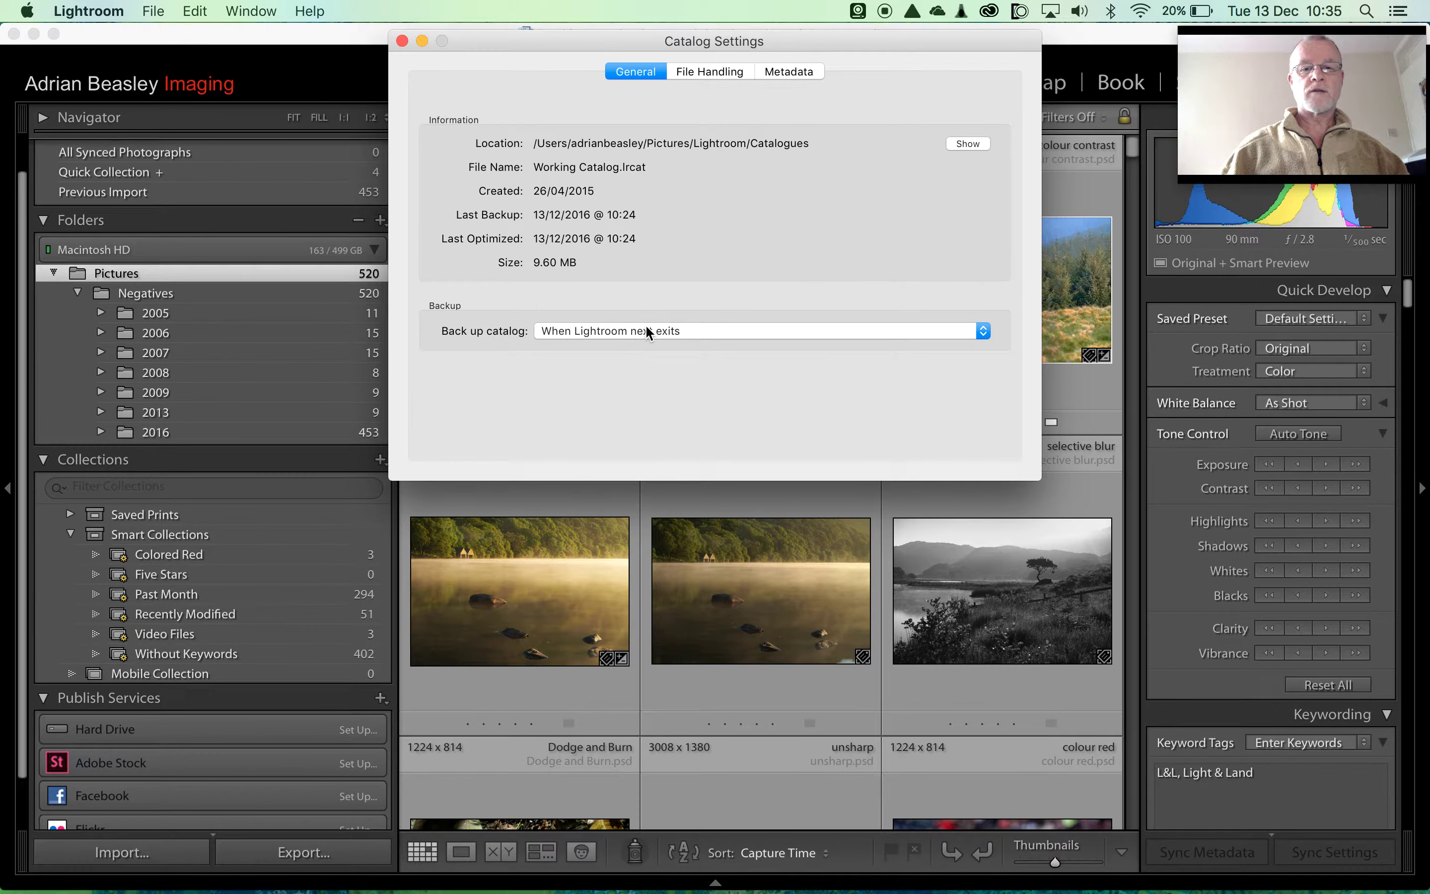
click(402, 41)
Quit Lightroom with a catalog backup on exit and relaunch it
click(115, 14)
click(136, 254)
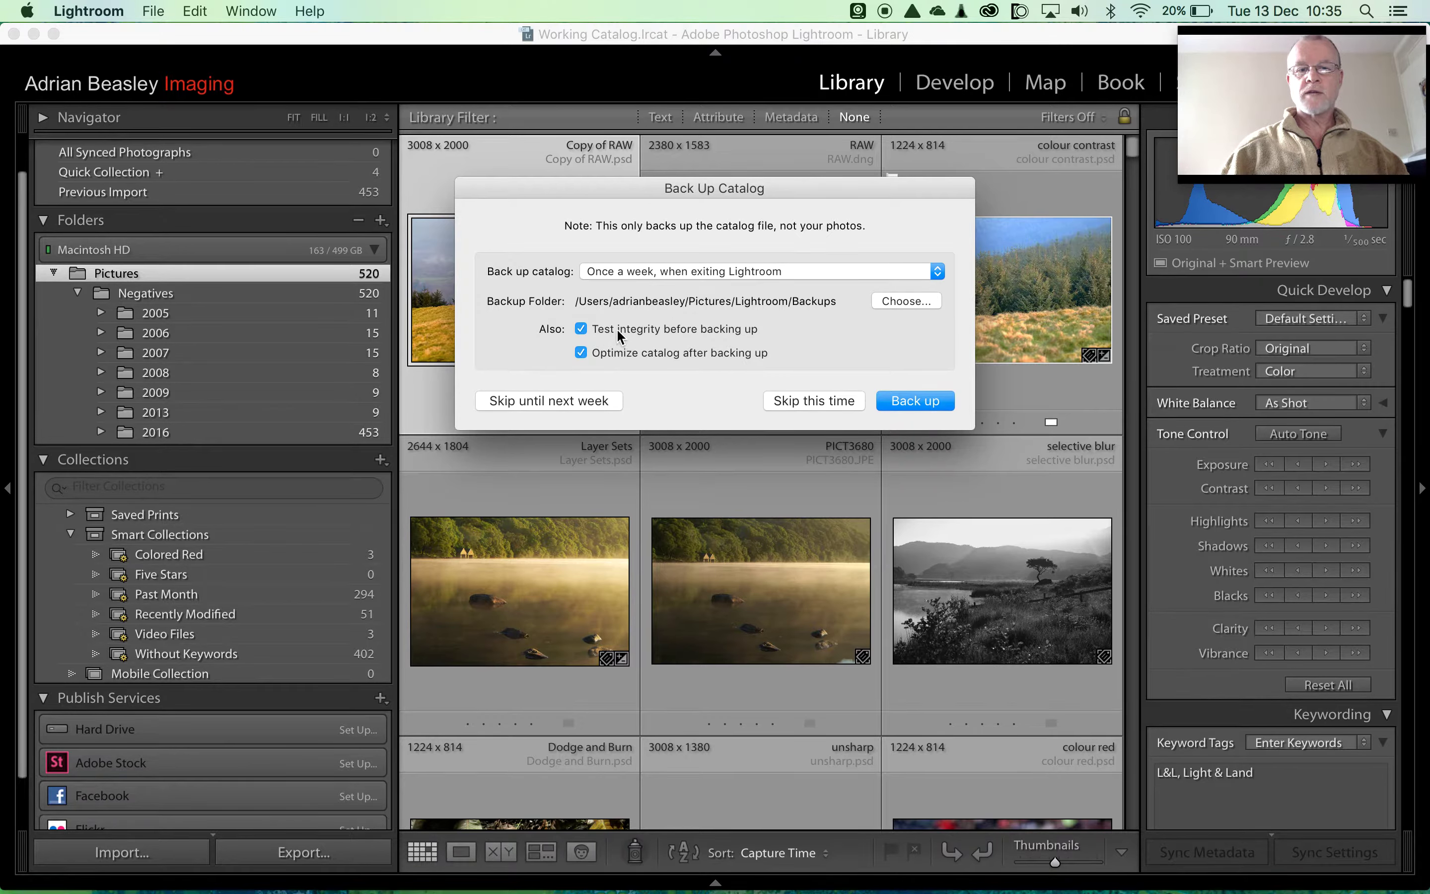
click(914, 402)
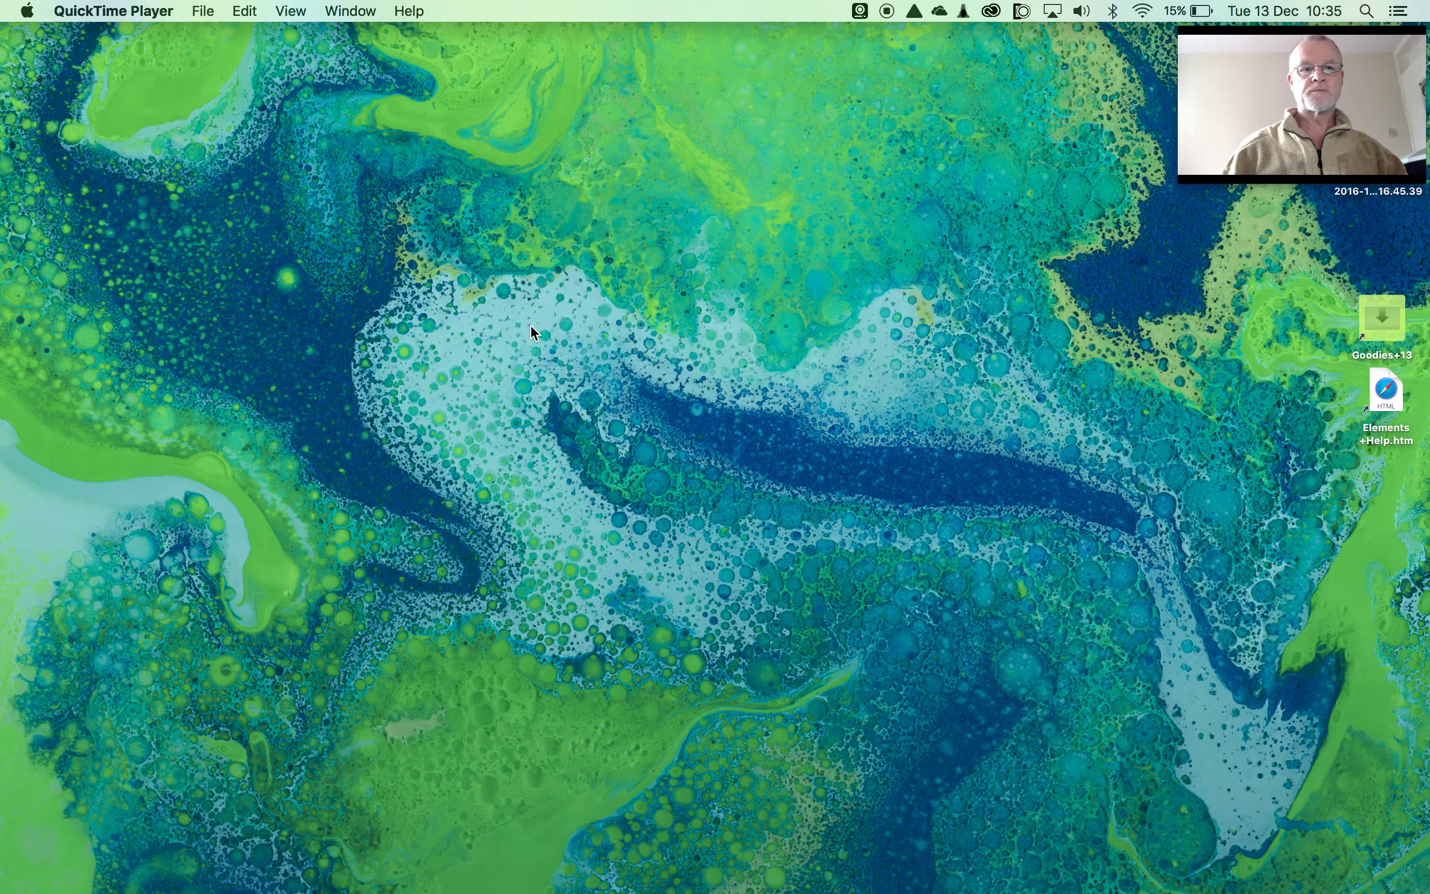
mouse_move(602, 886)
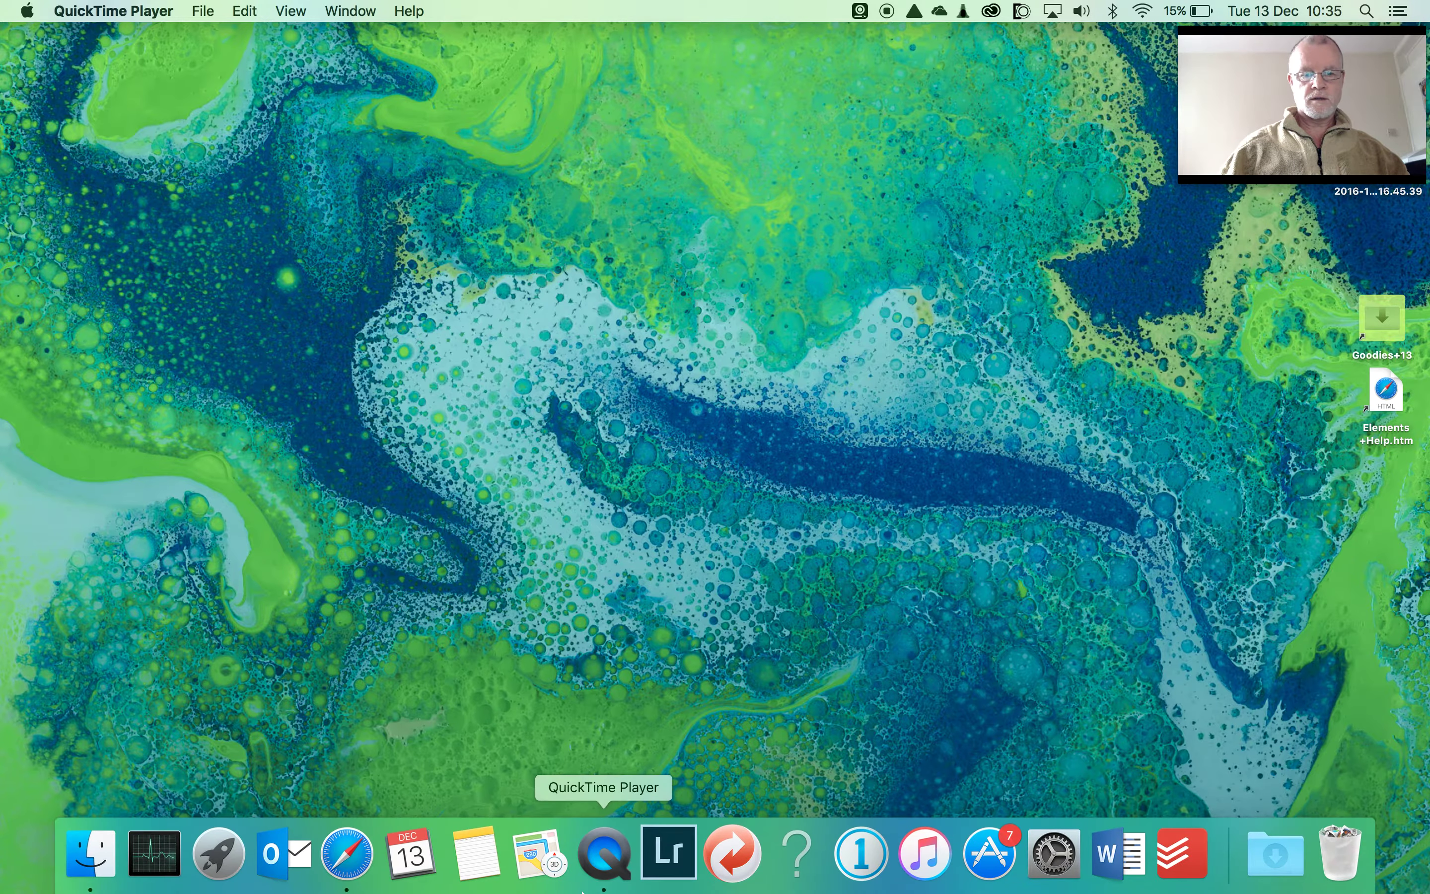
click(674, 857)
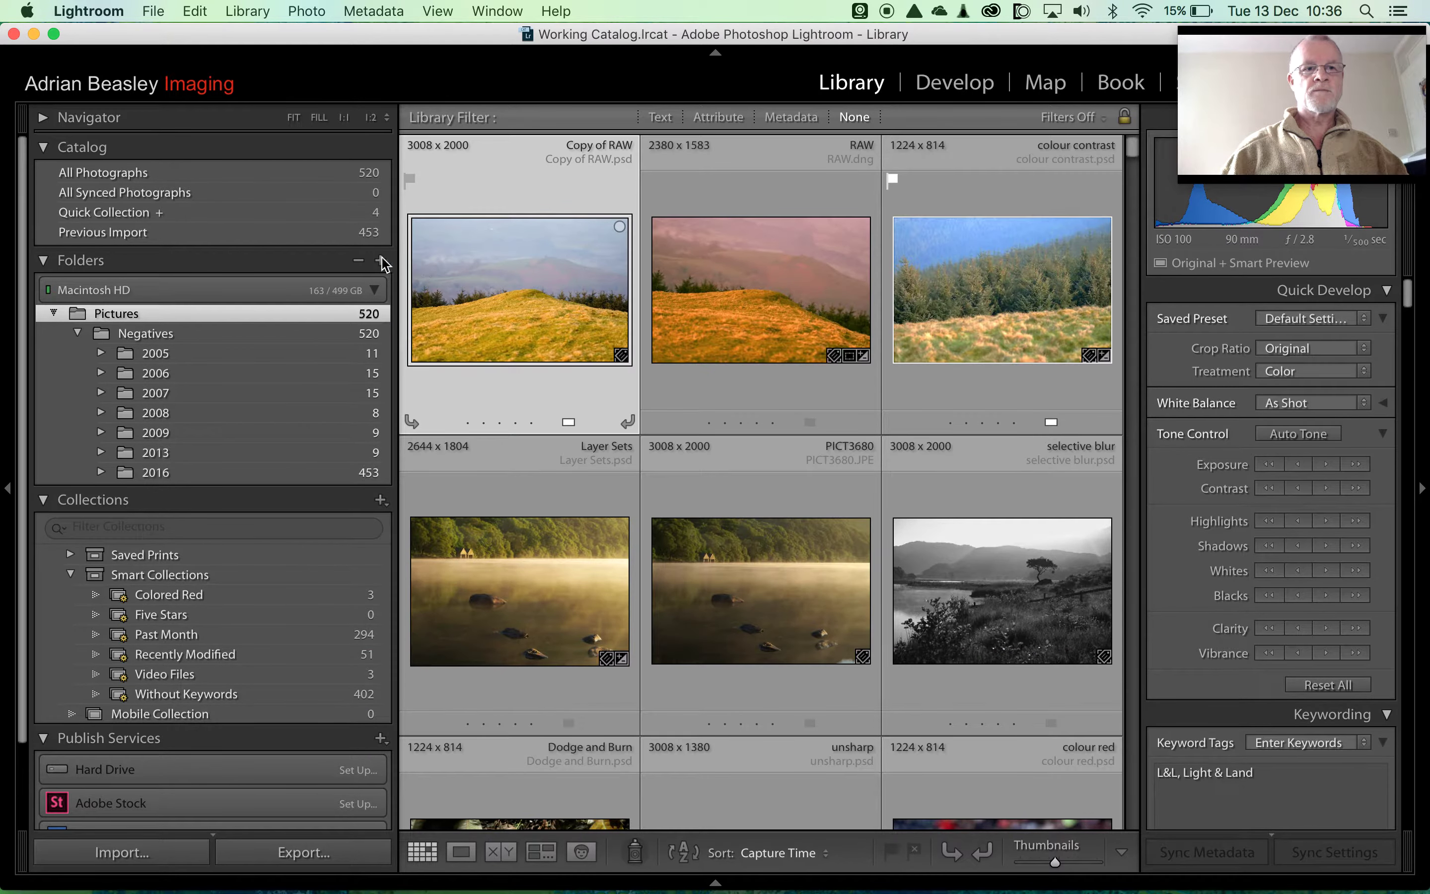
Open the iPhoto Library importer plug-in and choose Photos Library from the Pictures folder as the source, accepting the version warning
click(154, 12)
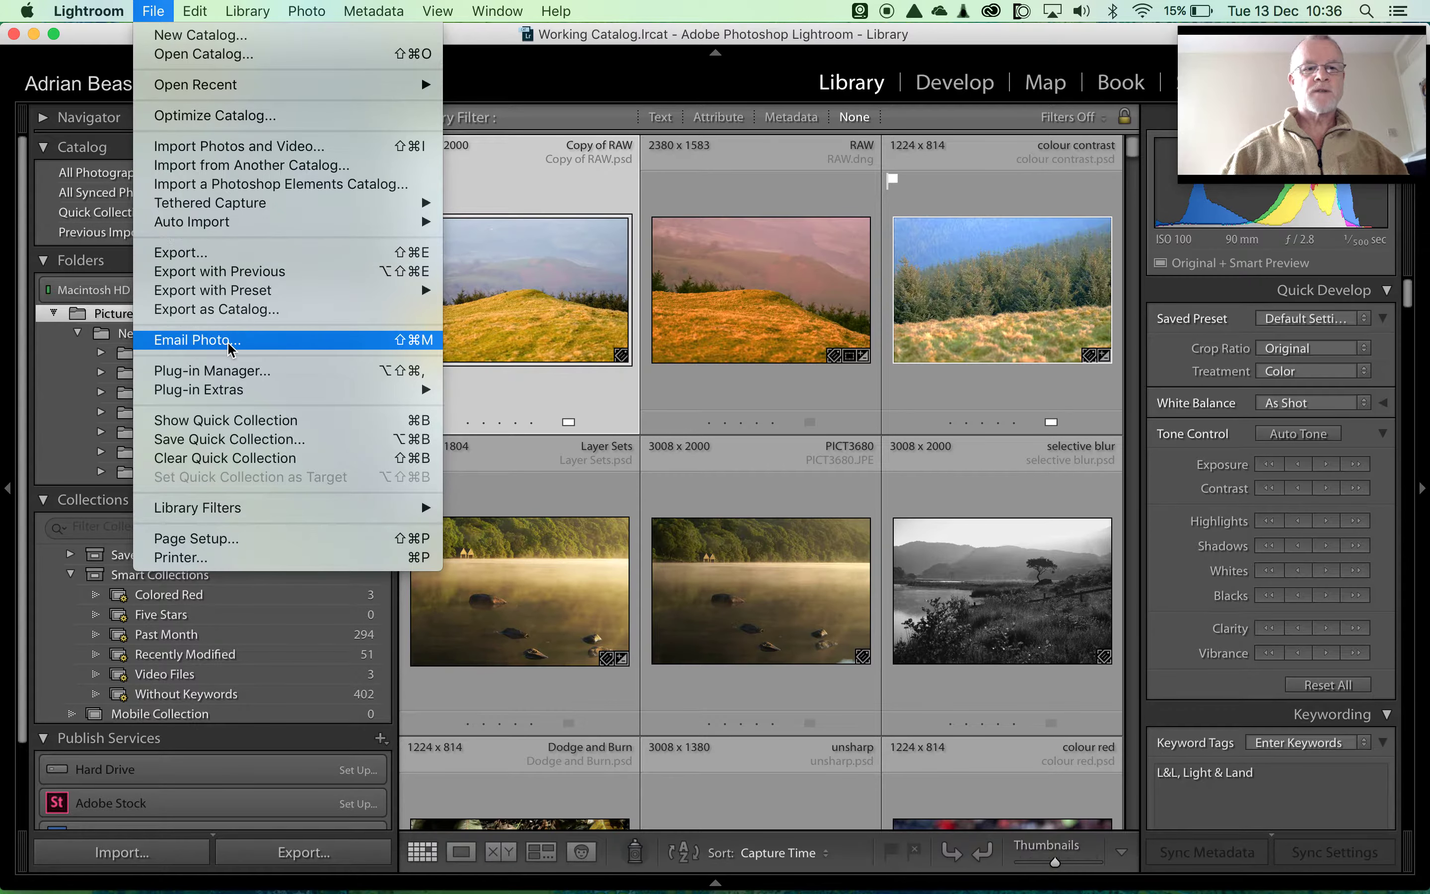
mouse_move(220, 394)
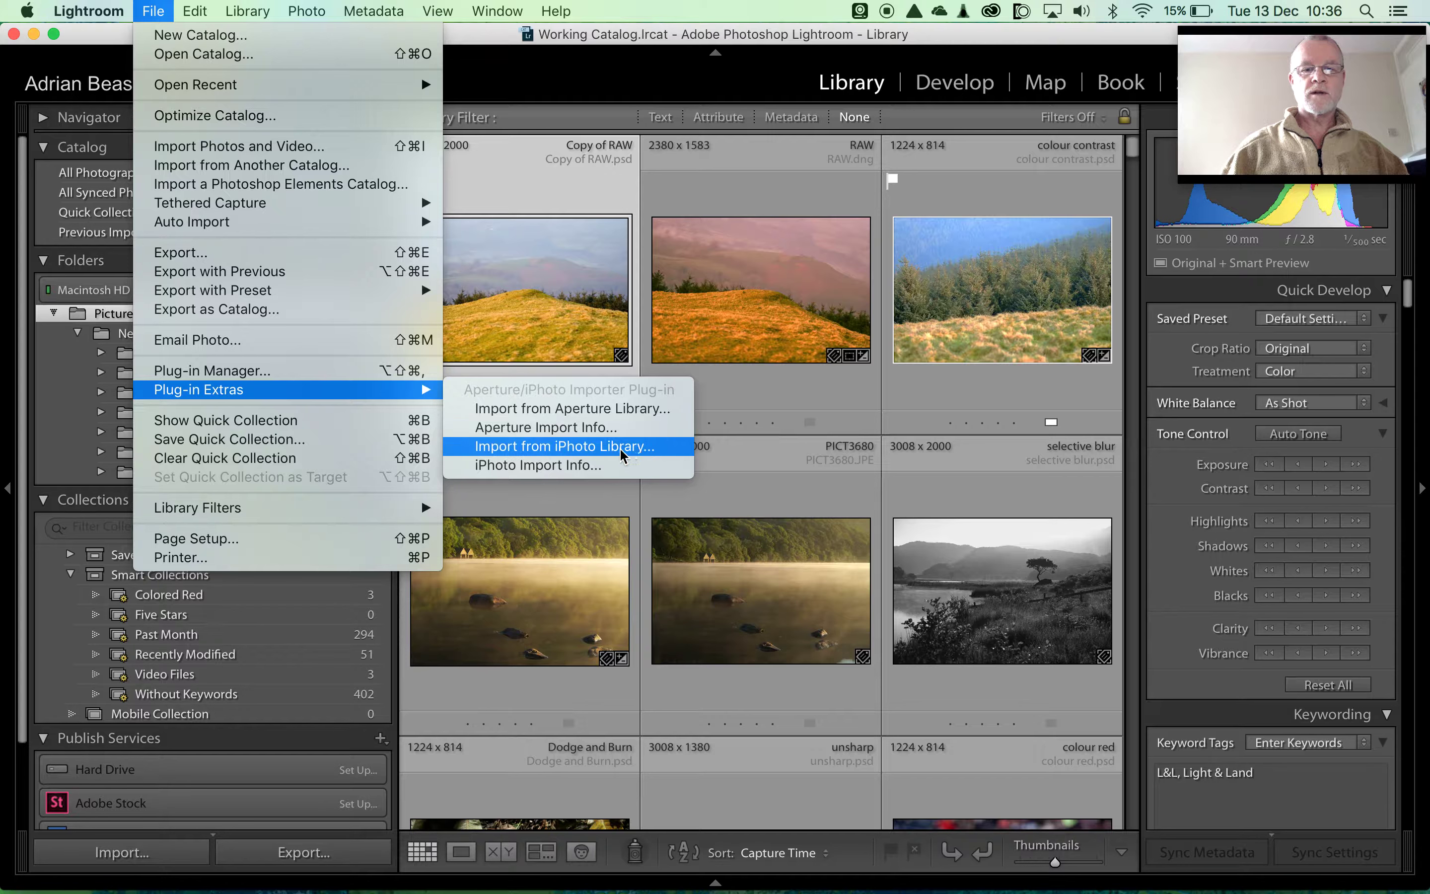
click(591, 451)
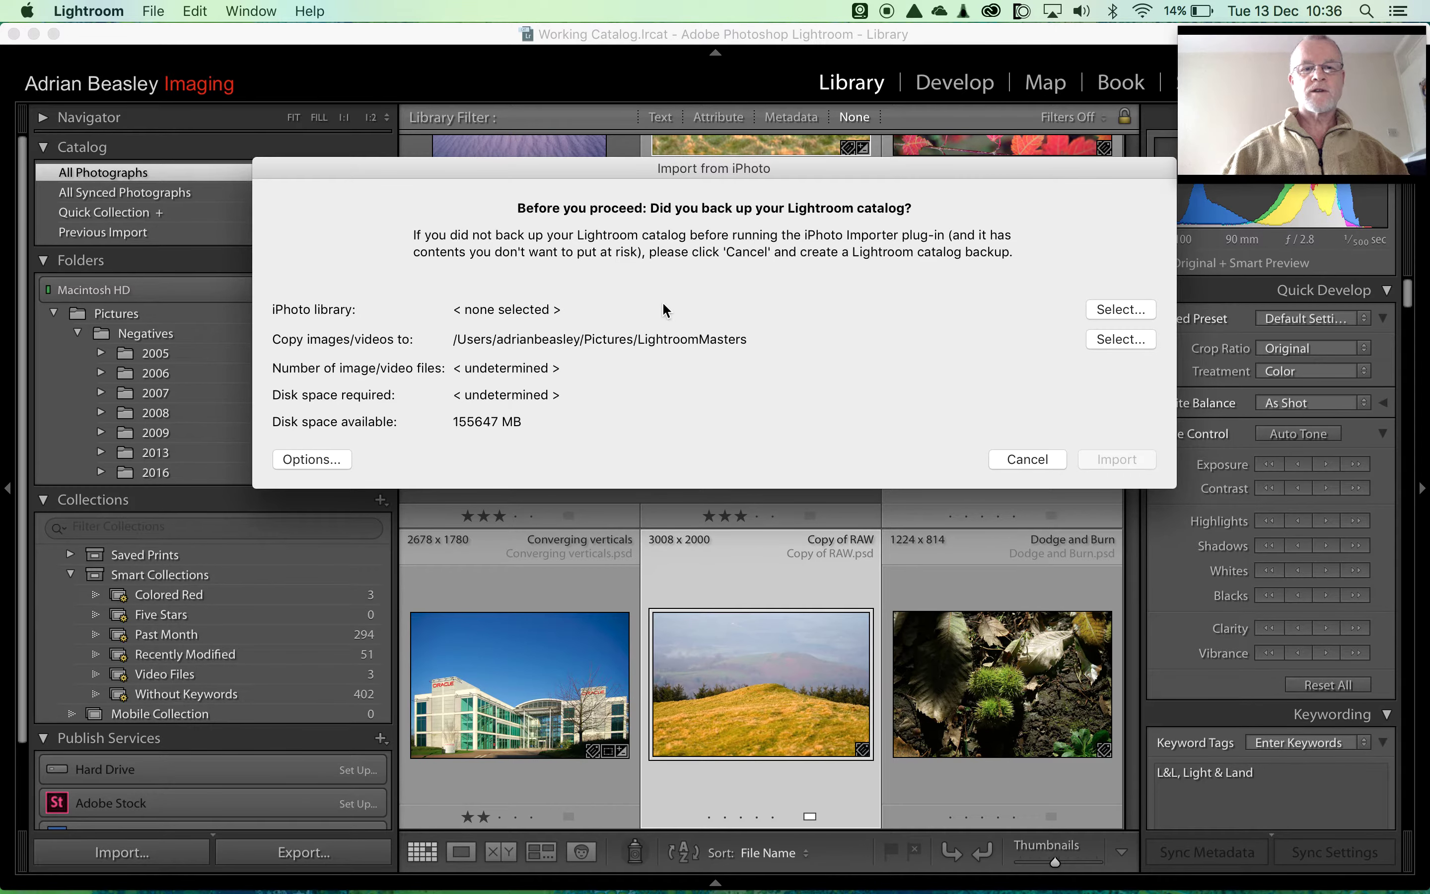
click(1117, 309)
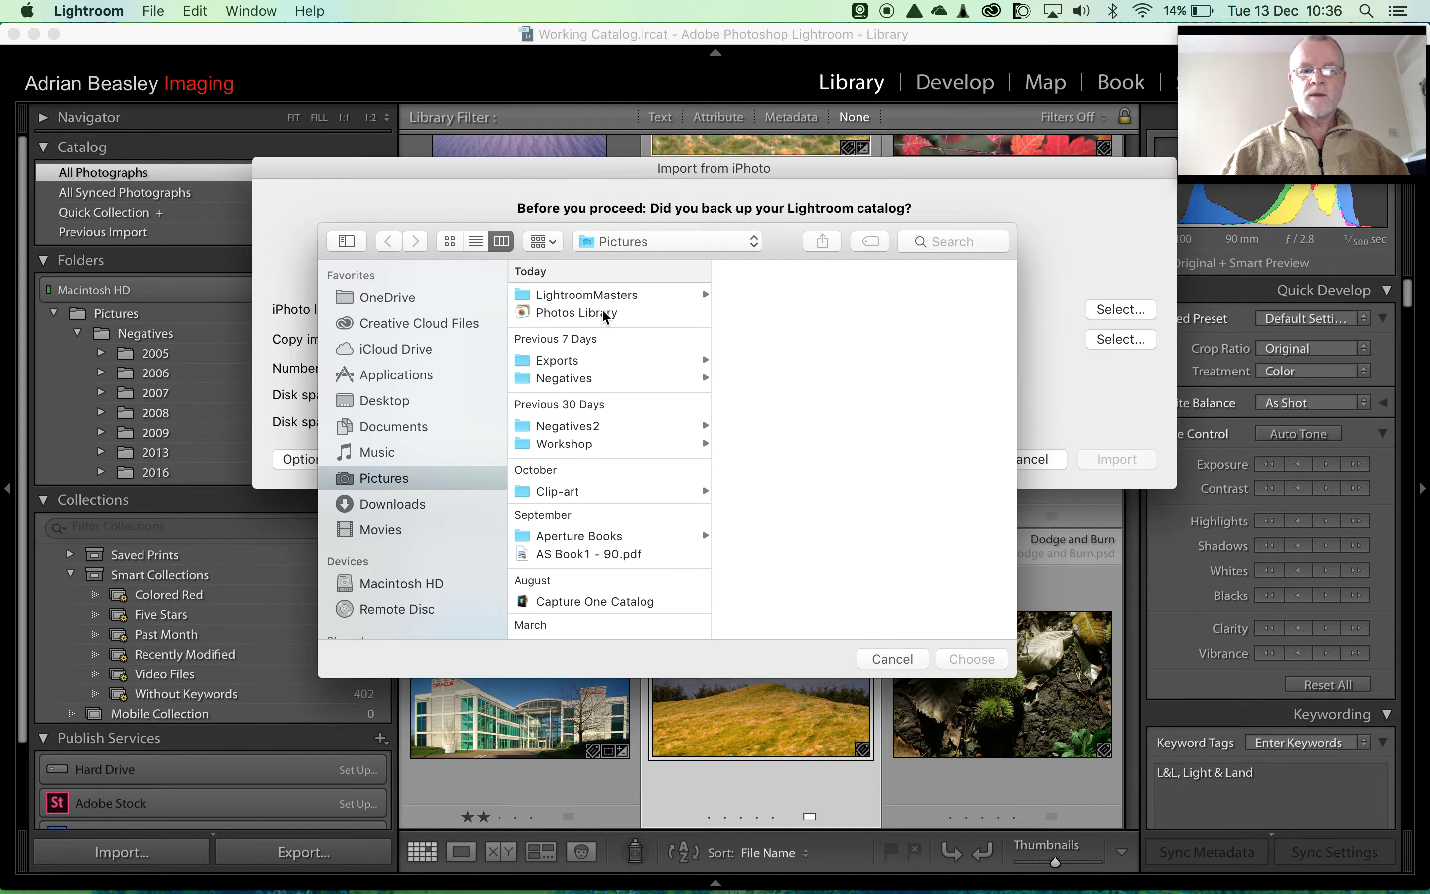
click(583, 313)
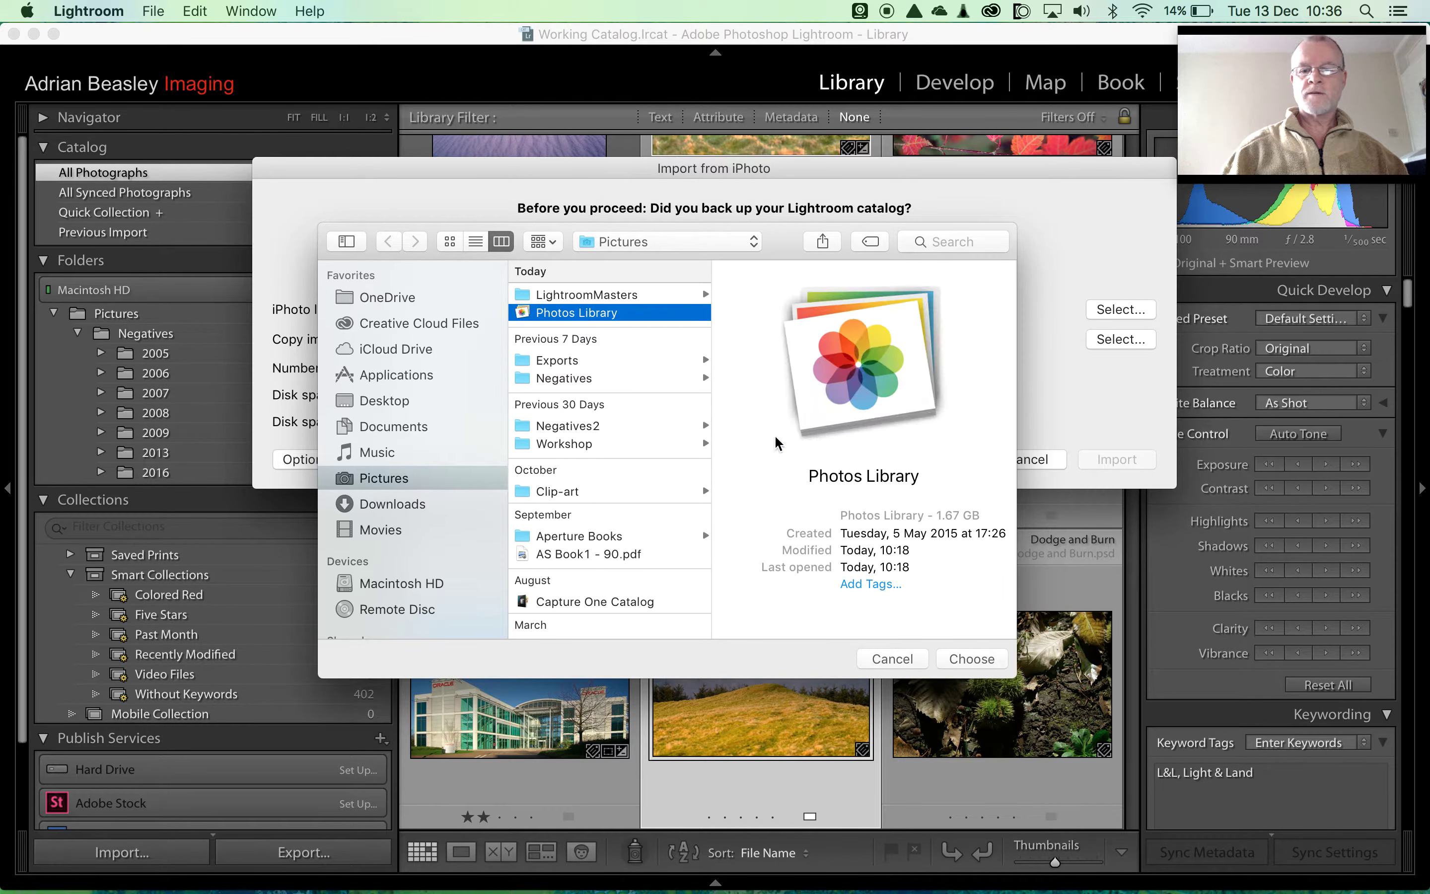
click(972, 659)
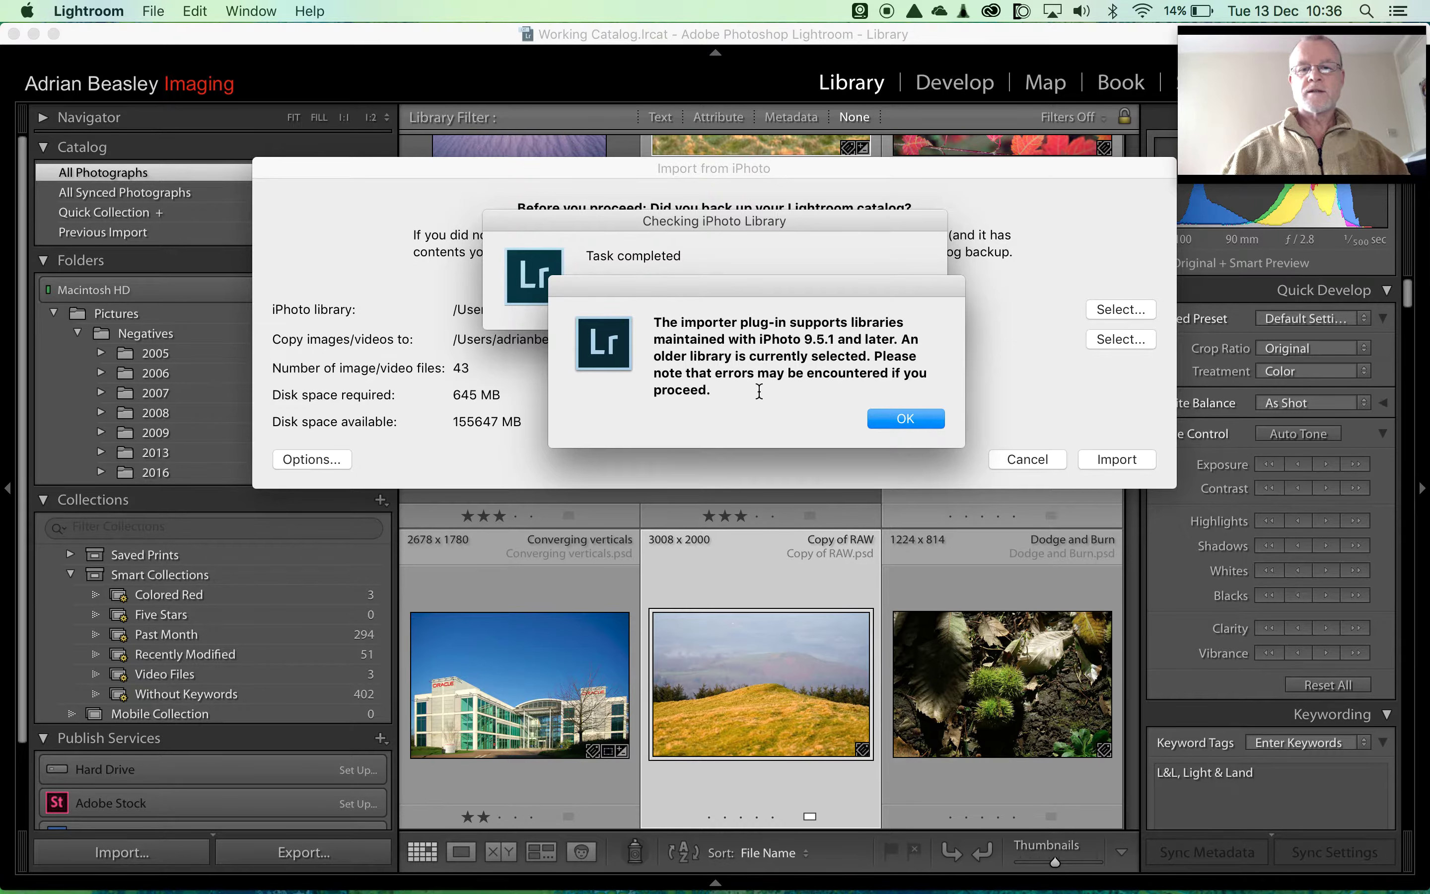
click(906, 418)
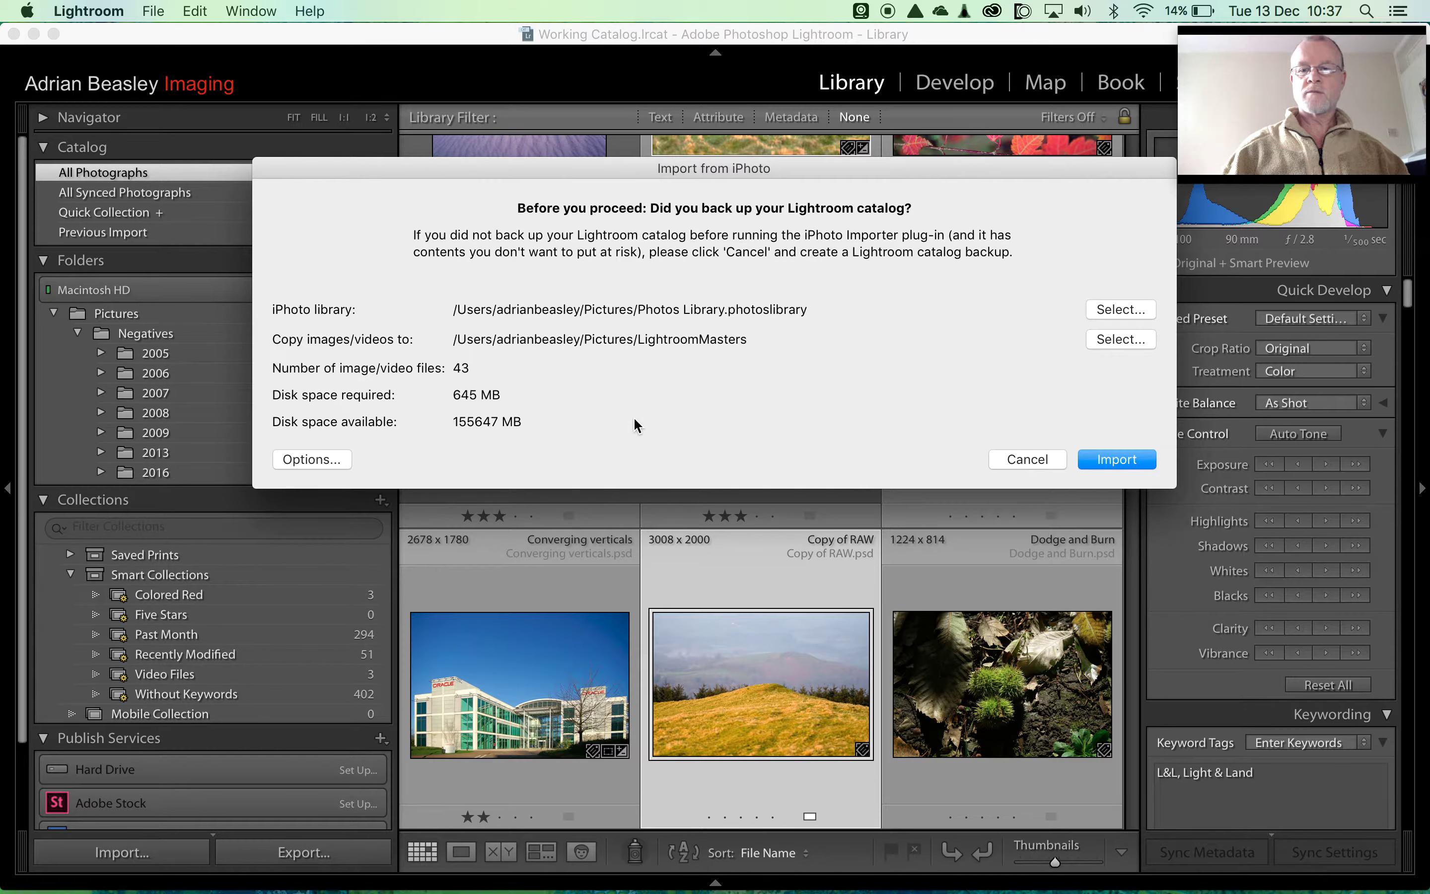
Import the selected library's images and videos into the LightroomMasters folder and dismiss the completion messages
click(1112, 458)
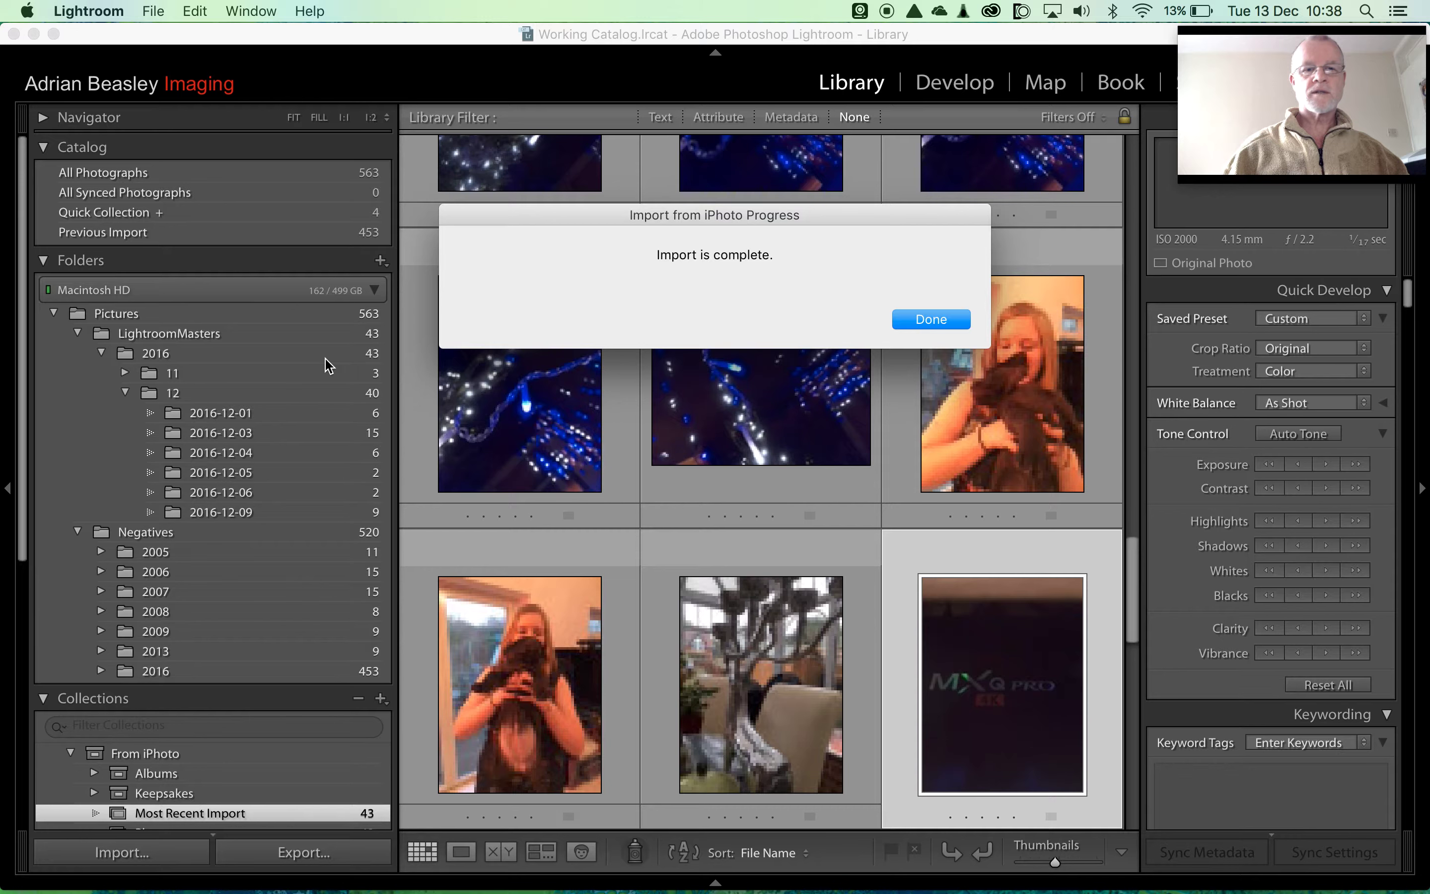
click(930, 320)
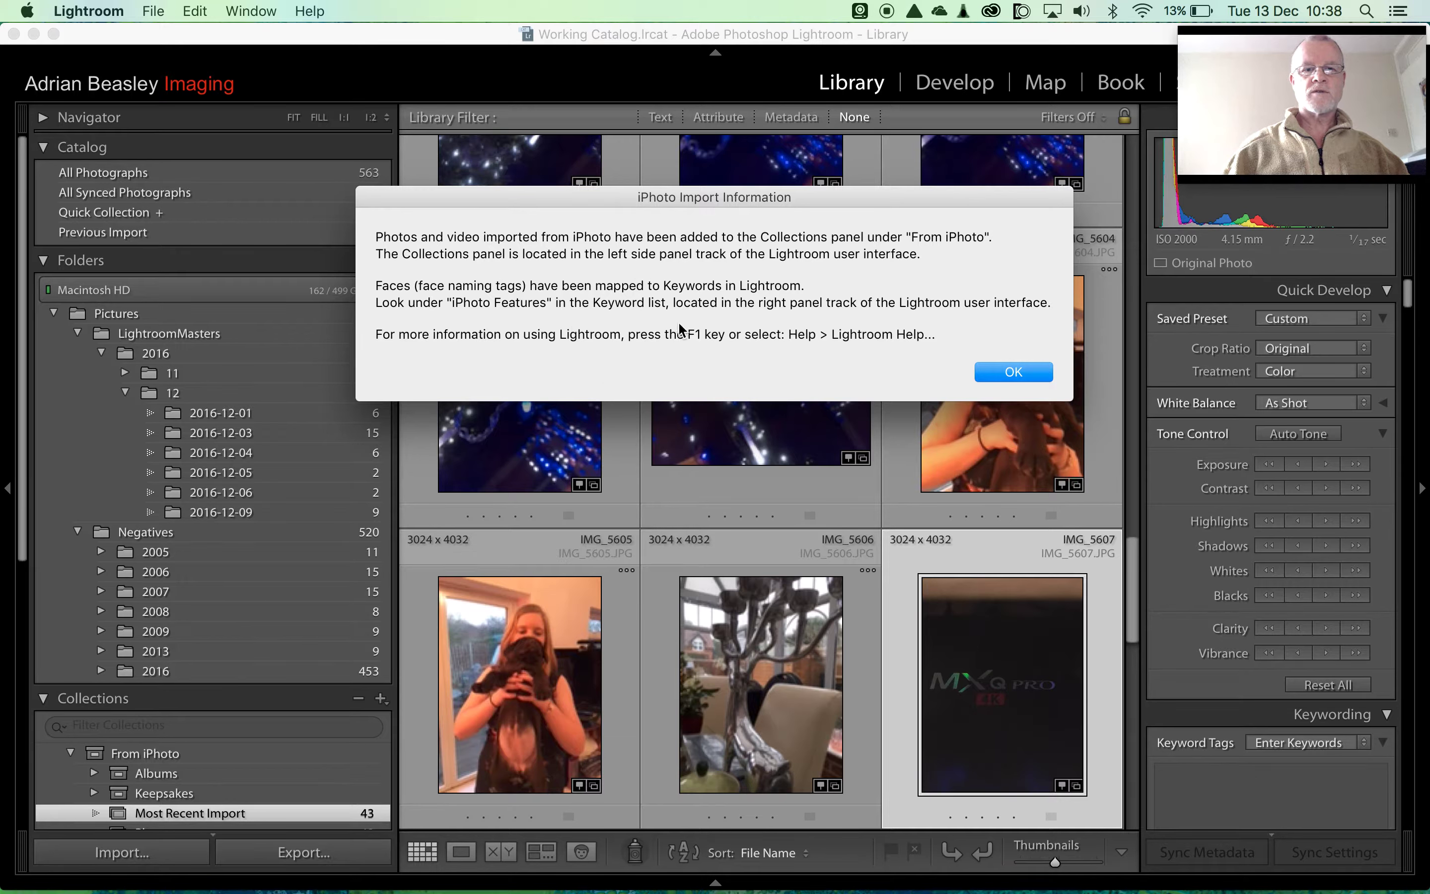
click(1016, 375)
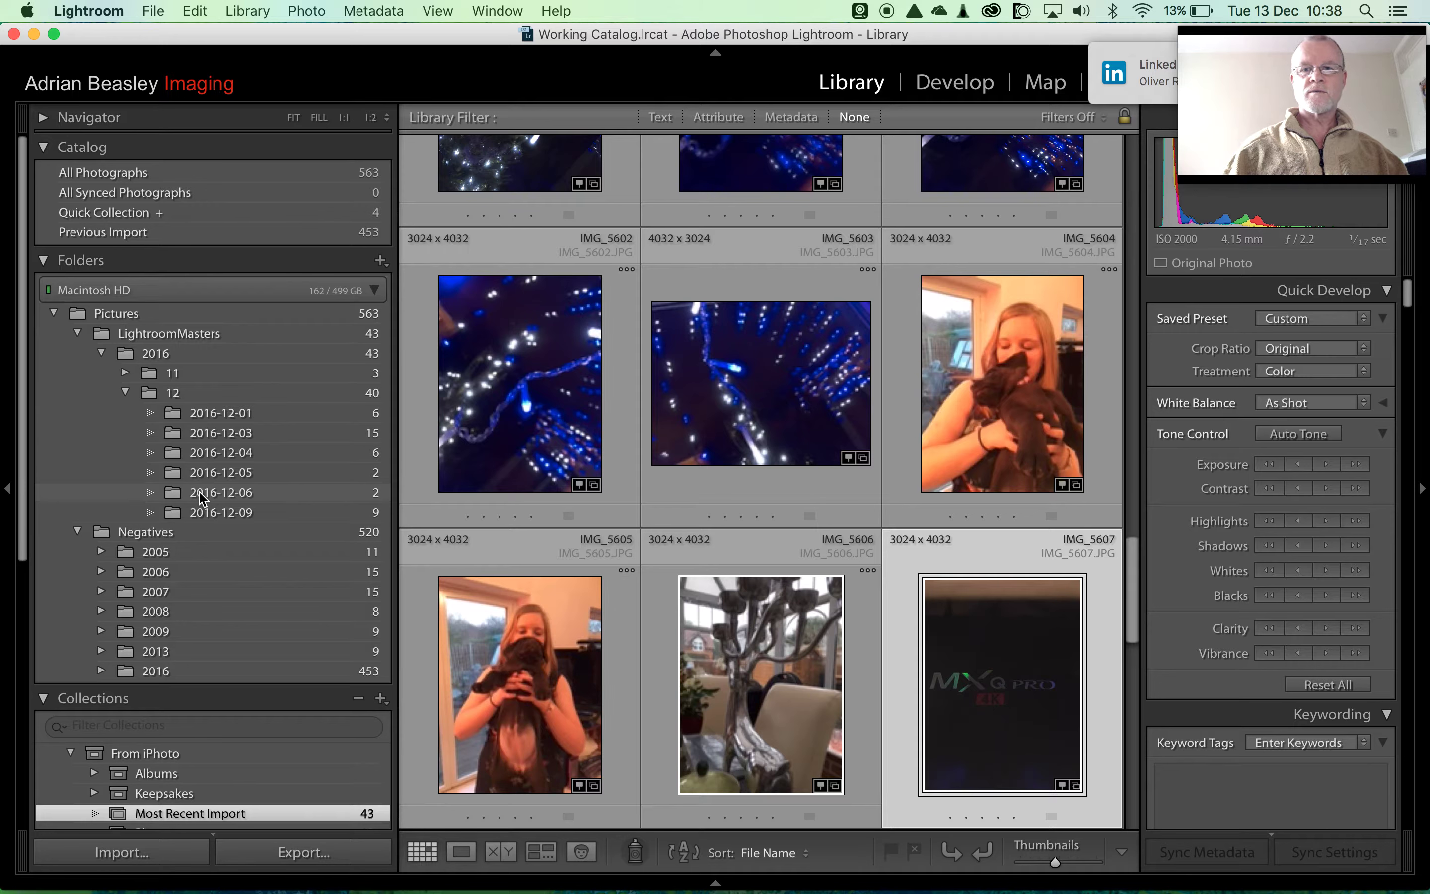
Examine the imported date folders and the From iPhoto collection set, including its Albums
scroll(201, 498, down, 5)
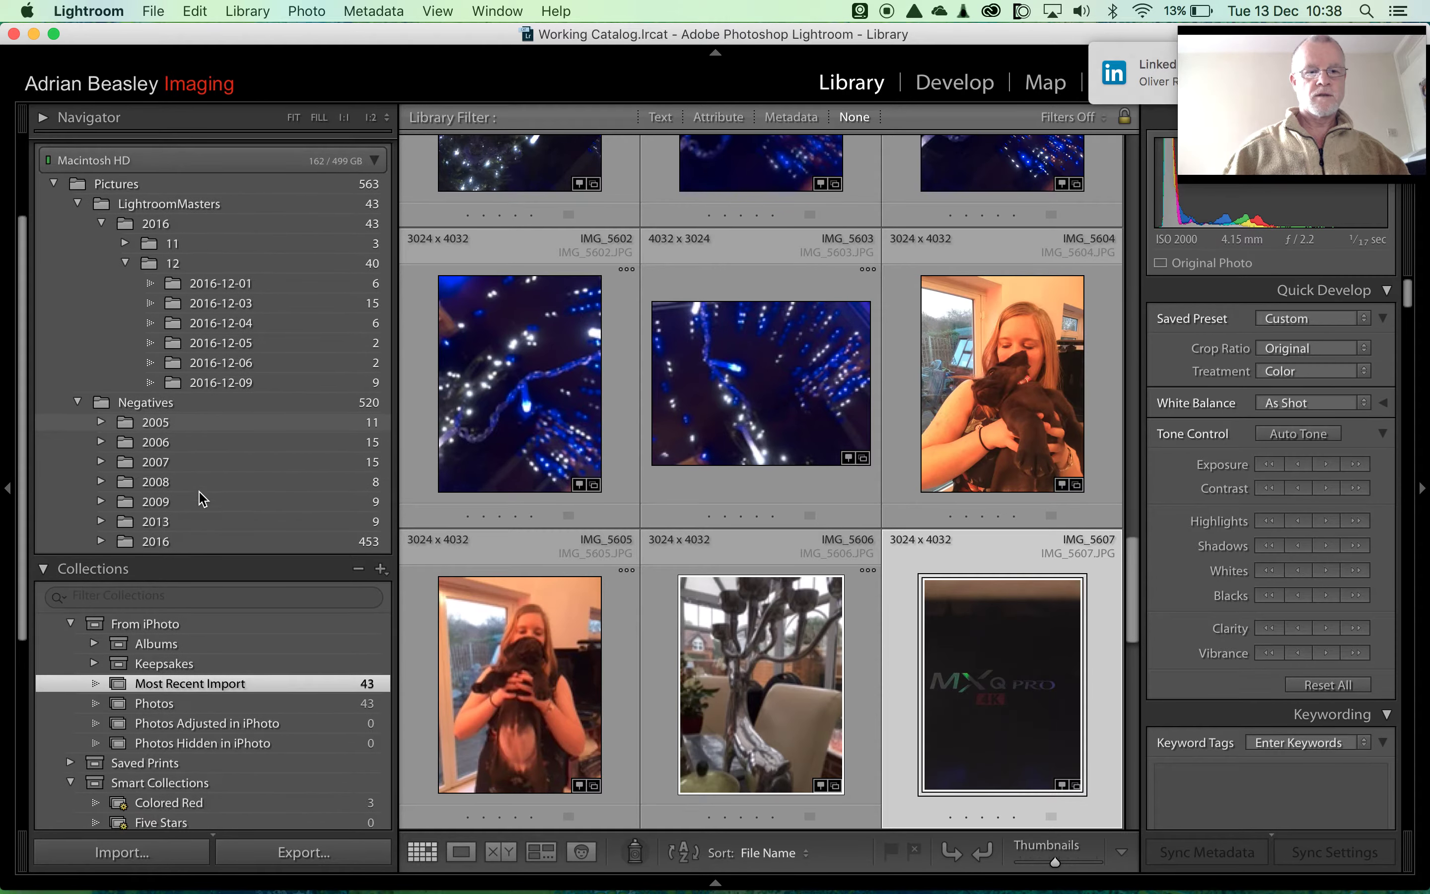
scroll(201, 498, down, 1)
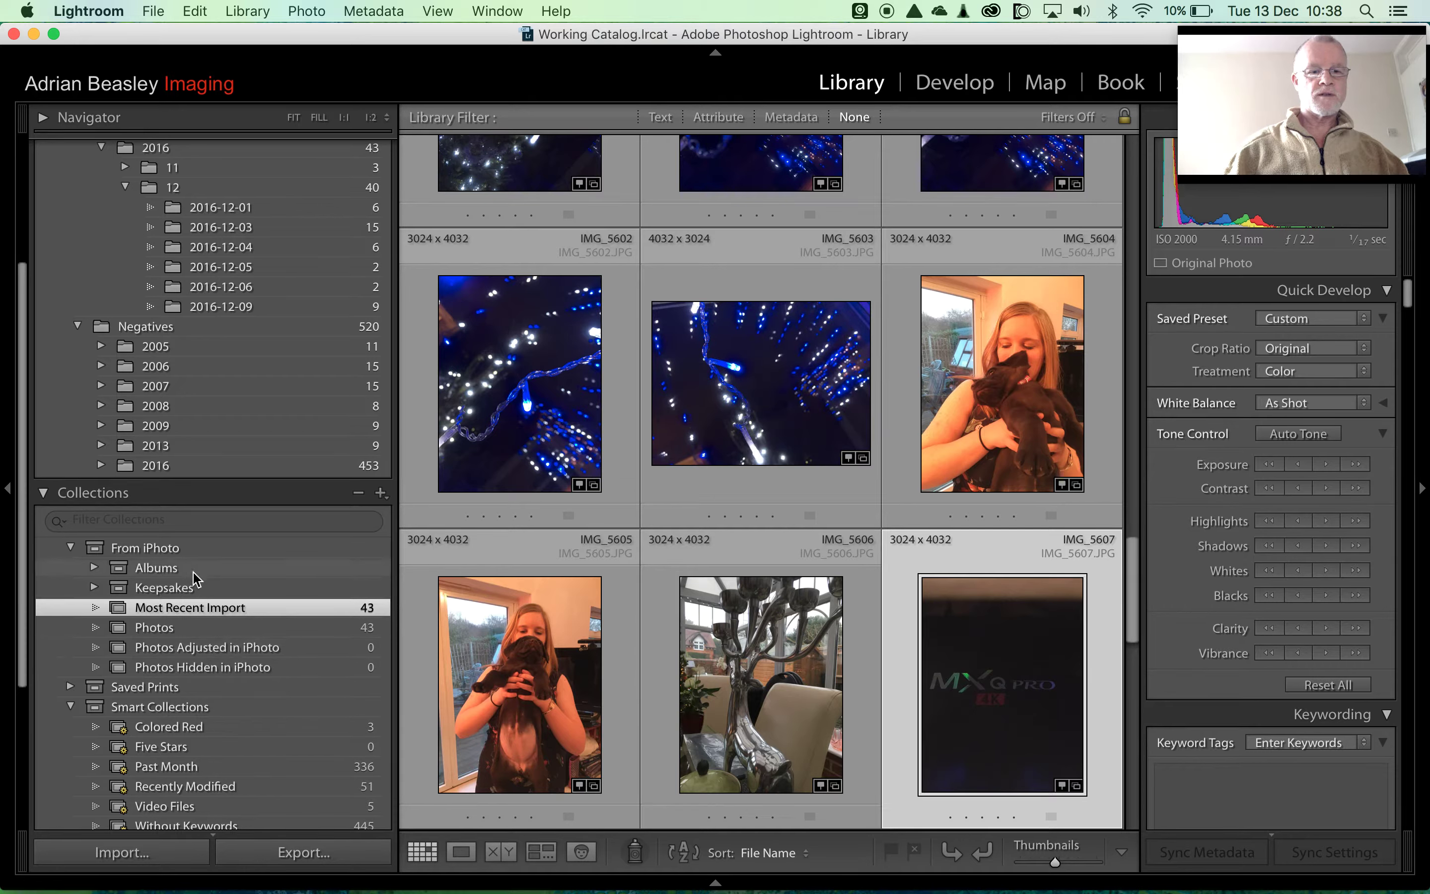
click(95, 569)
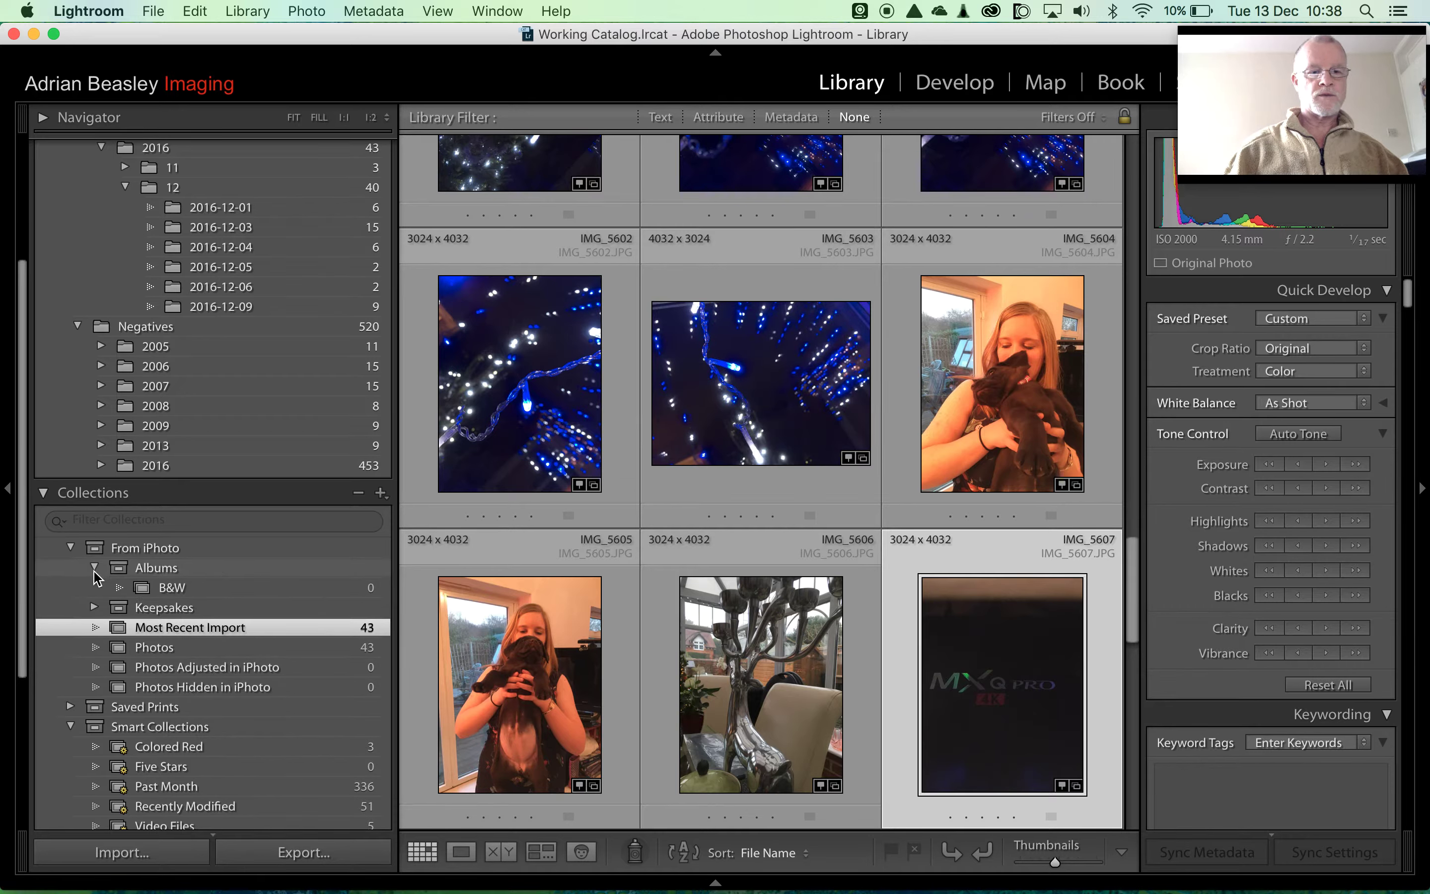
click(94, 569)
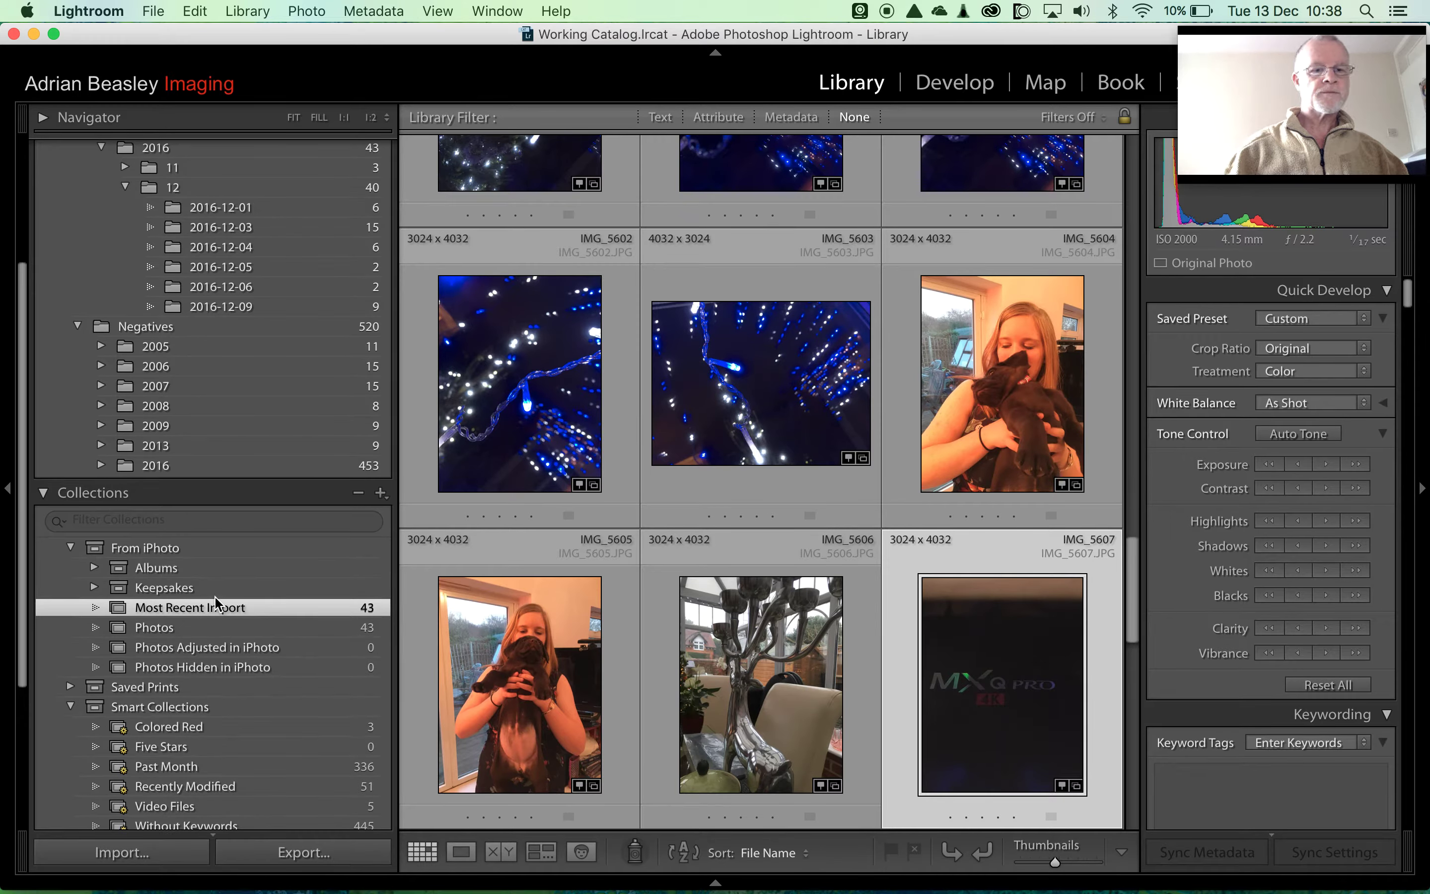
Move the folders 2016-12-01 through 2016-12-09 from LightroomMasters into the 2016 folder under Negatives
scroll(239, 293, up, 4)
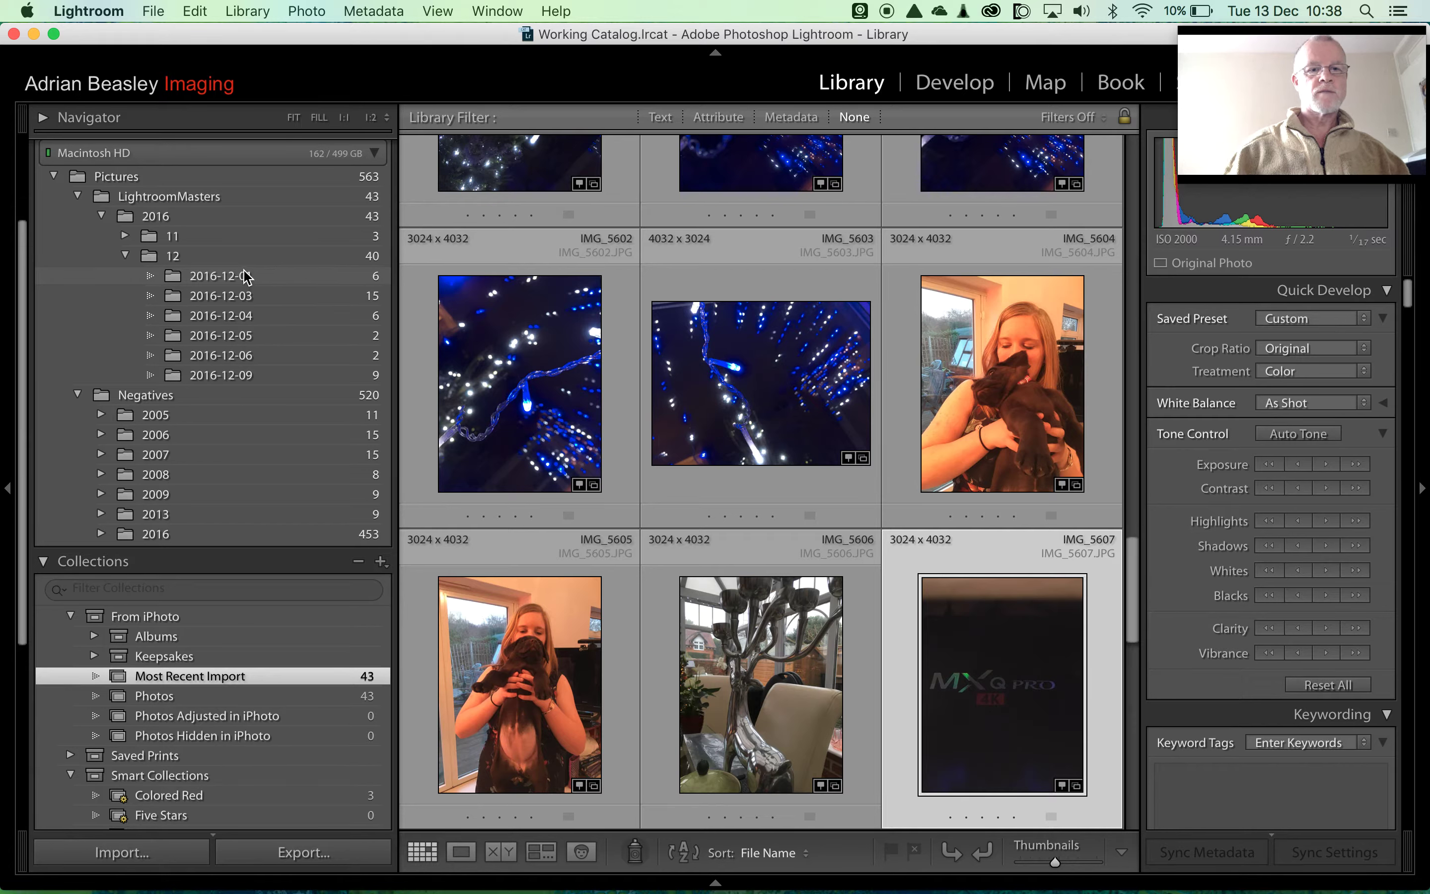
click(232, 278)
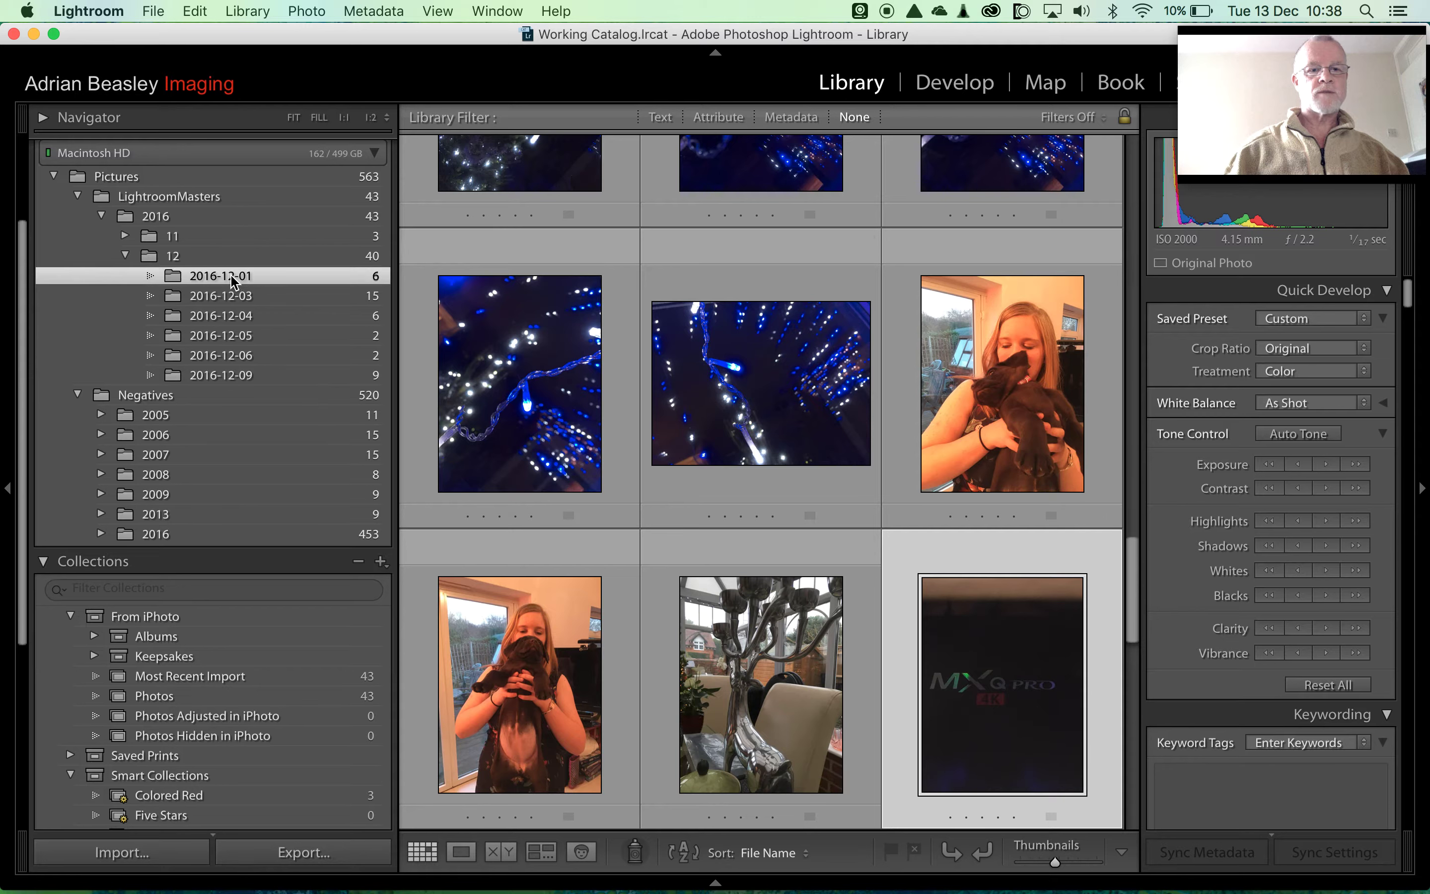
shift+click(235, 375)
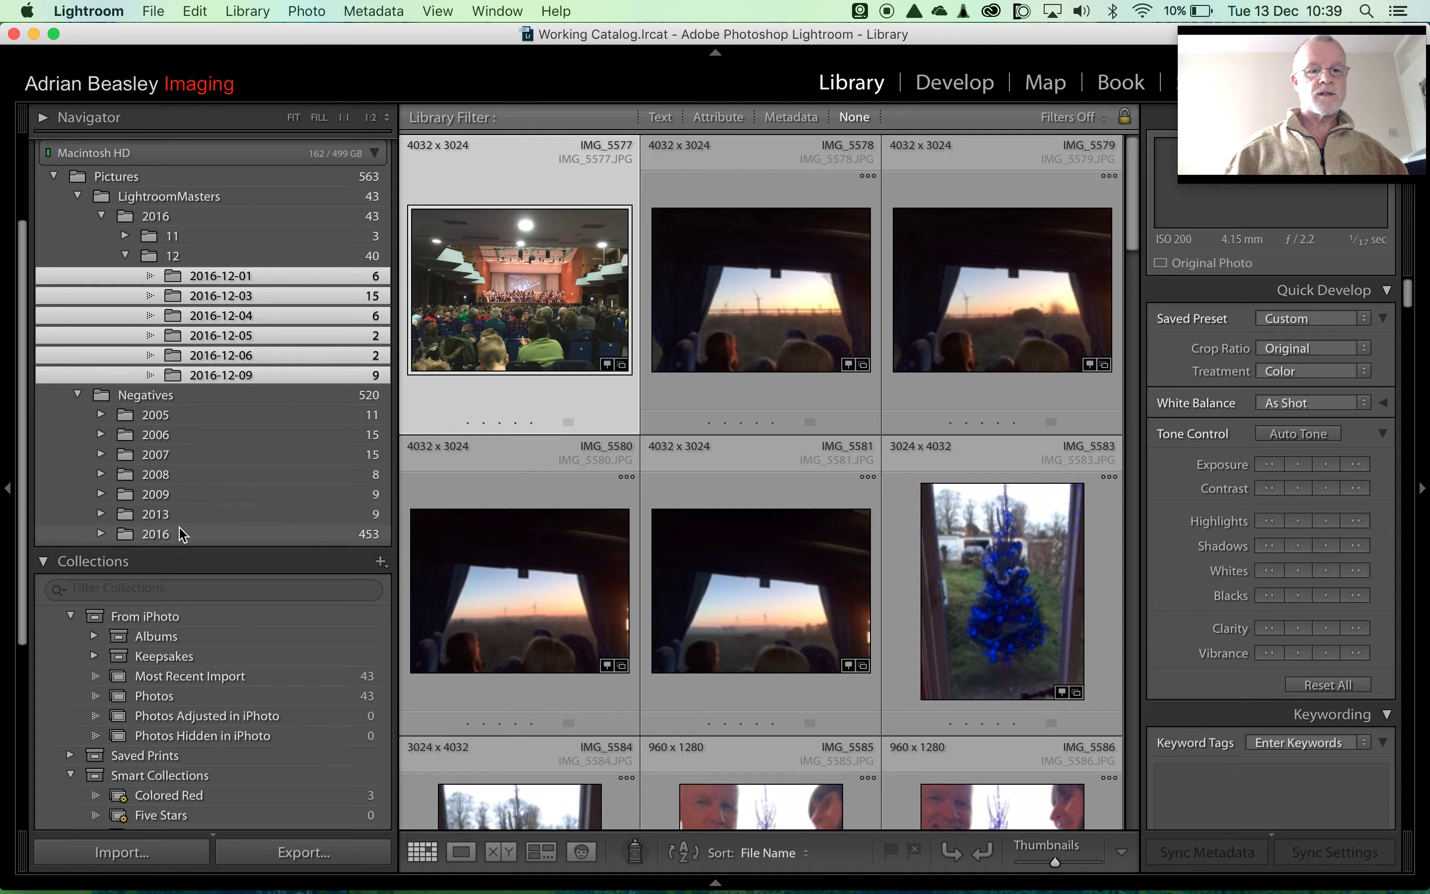
click(218, 381)
drag(217, 383, 173, 534)
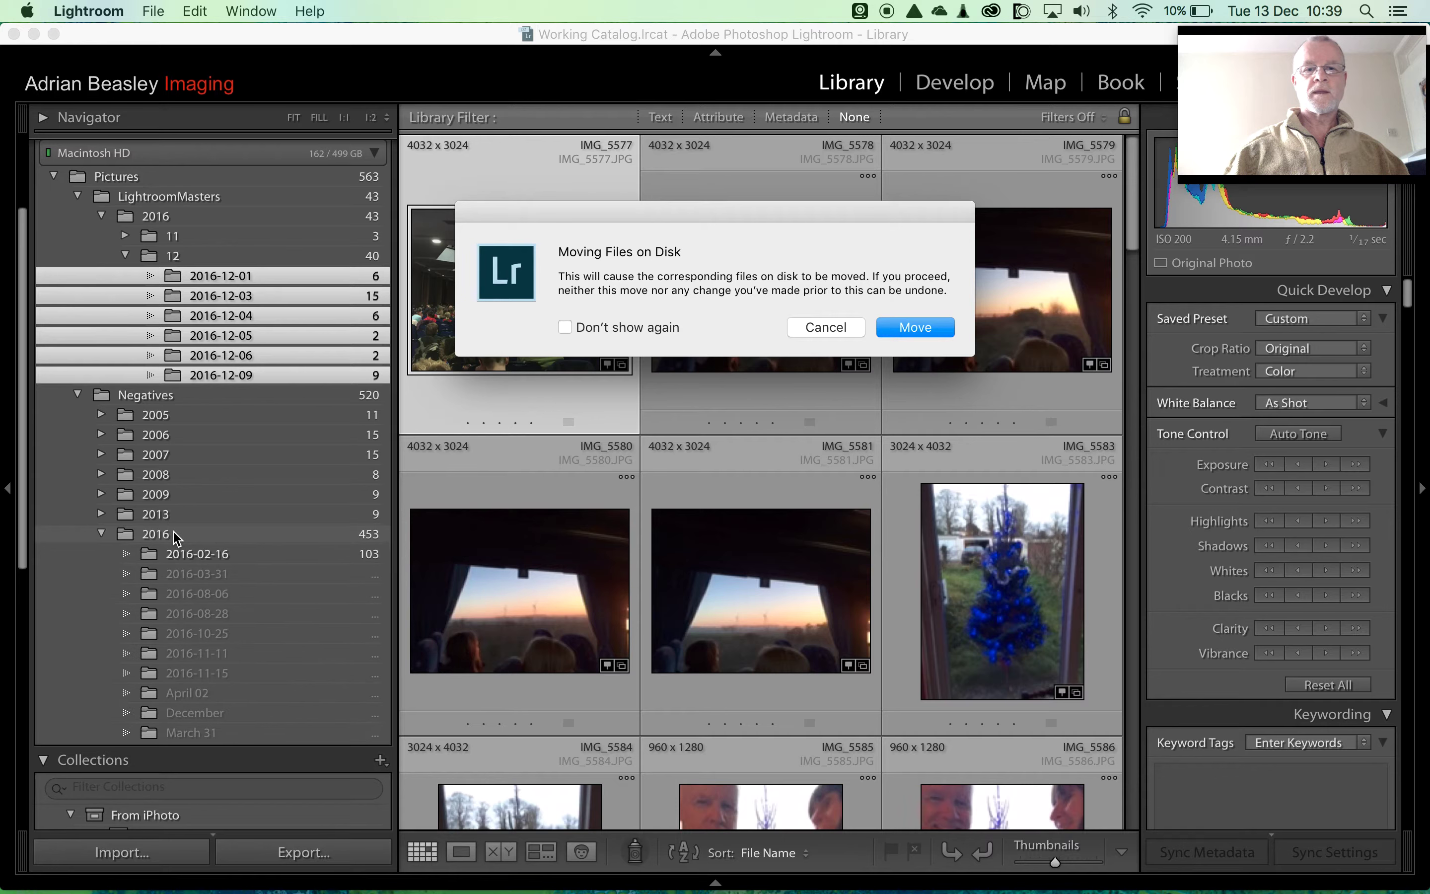
click(918, 327)
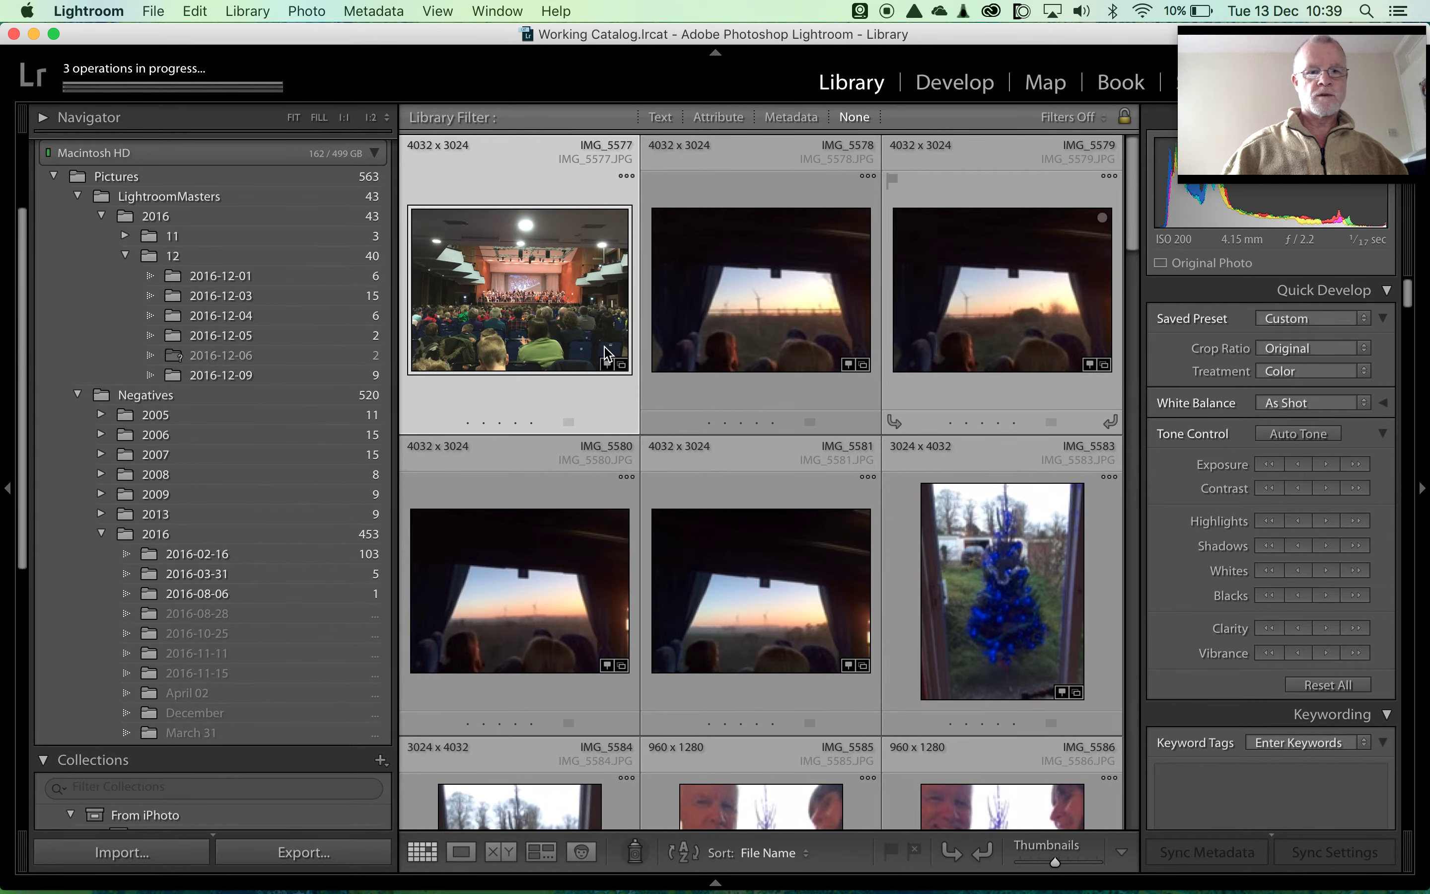
click(177, 152)
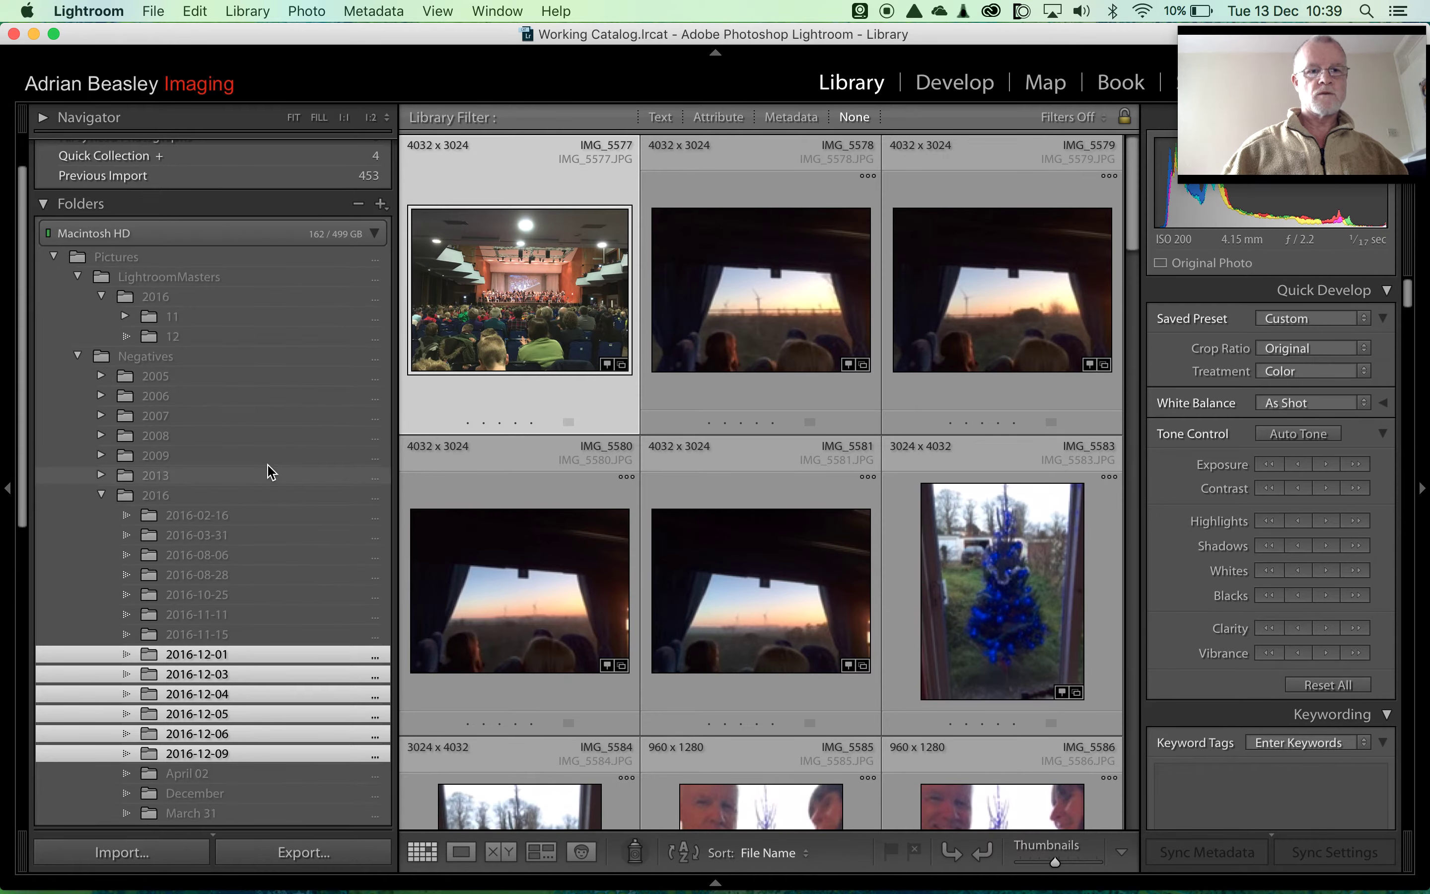
Move the folders 2016-11-02, 2016-11-25 and 2016-11-27 from LightroomMasters into the 2016 folder under Negatives
scroll(270, 472, up, 1)
scroll(269, 471, down, 4)
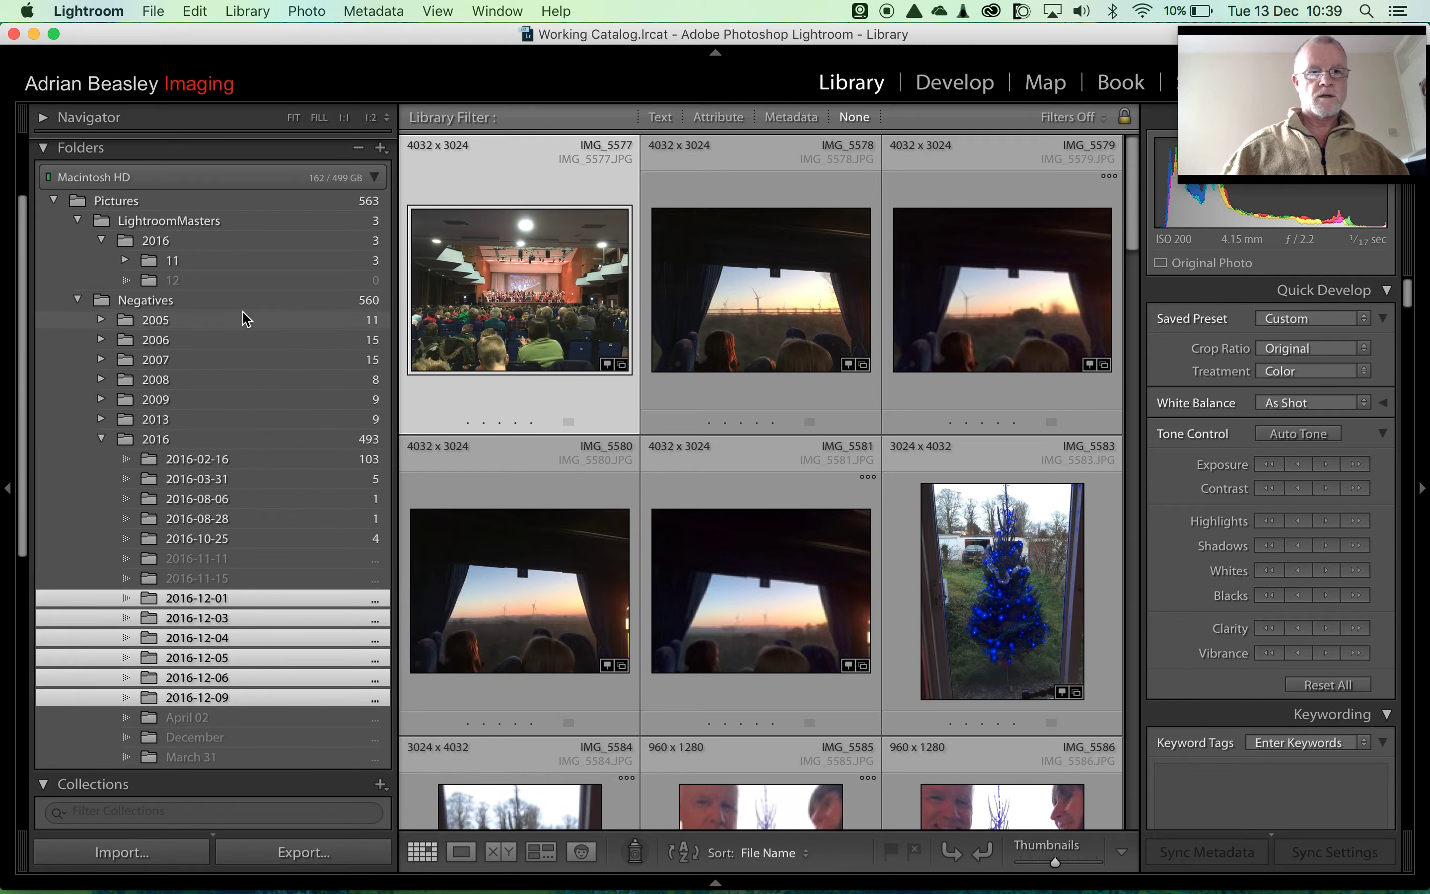
click(124, 261)
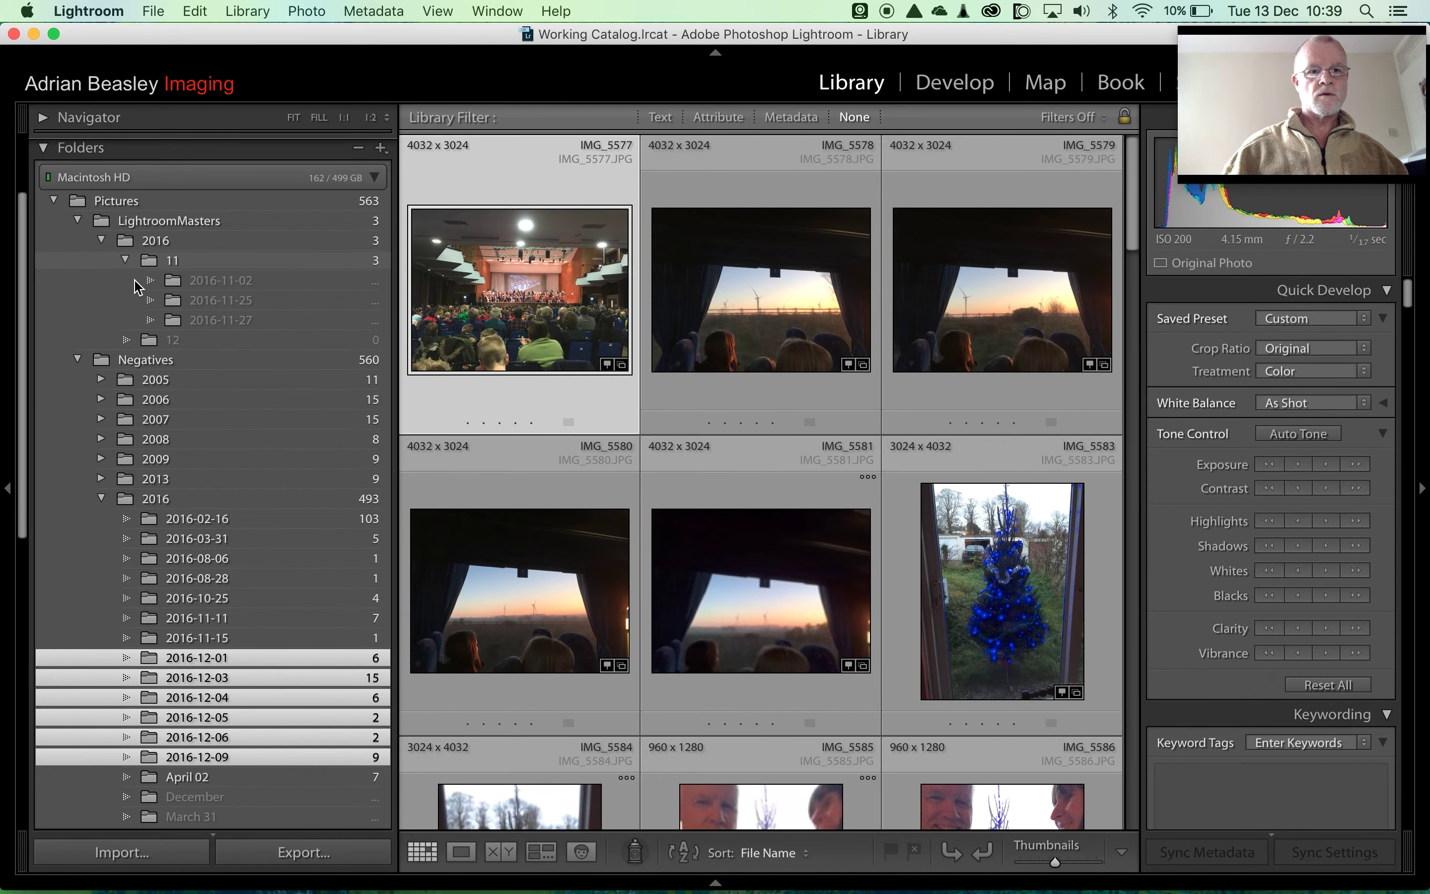
click(250, 280)
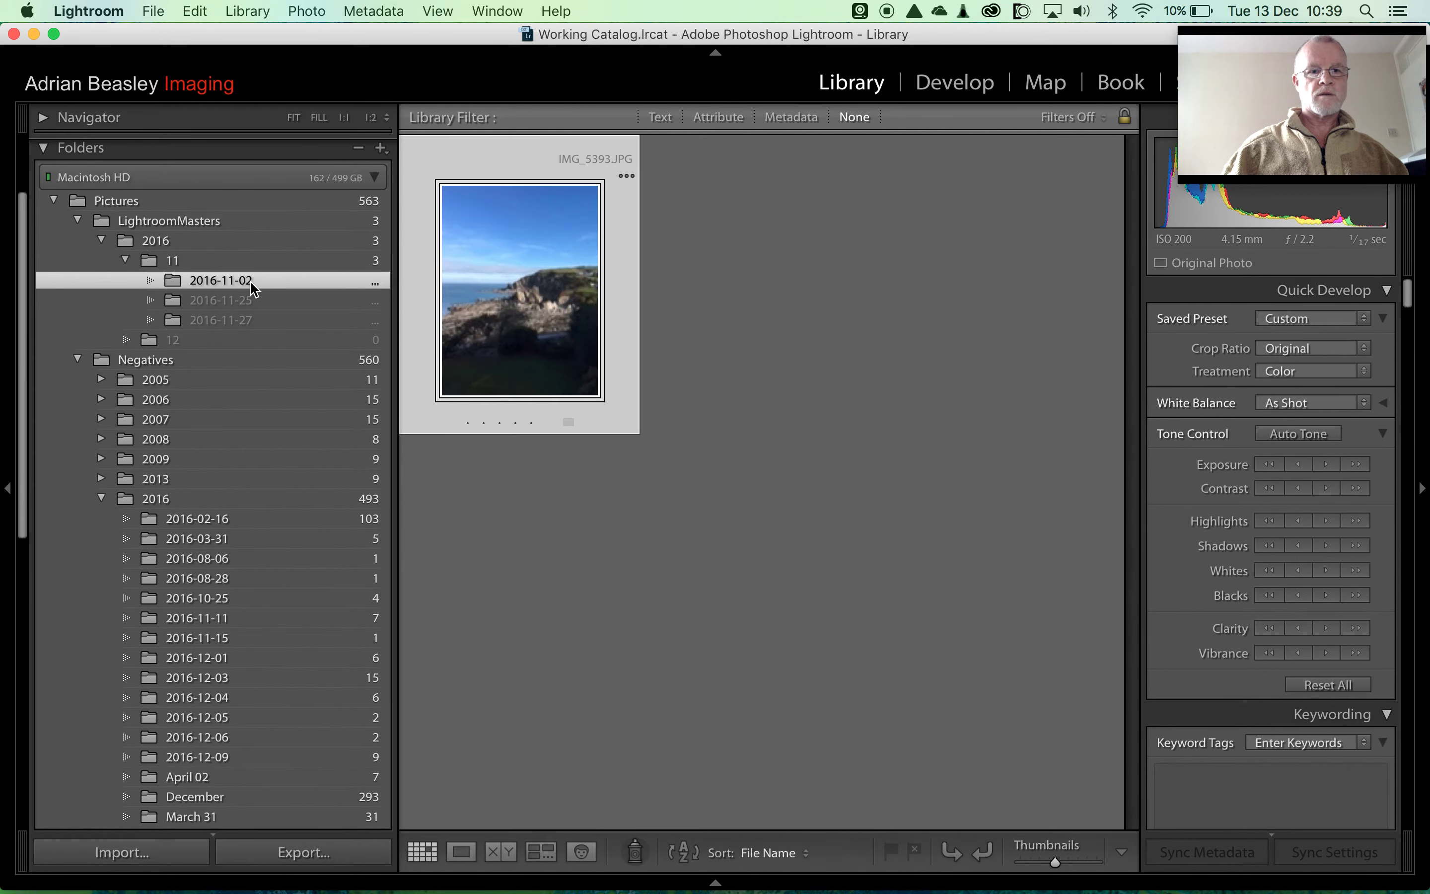
shift+click(243, 320)
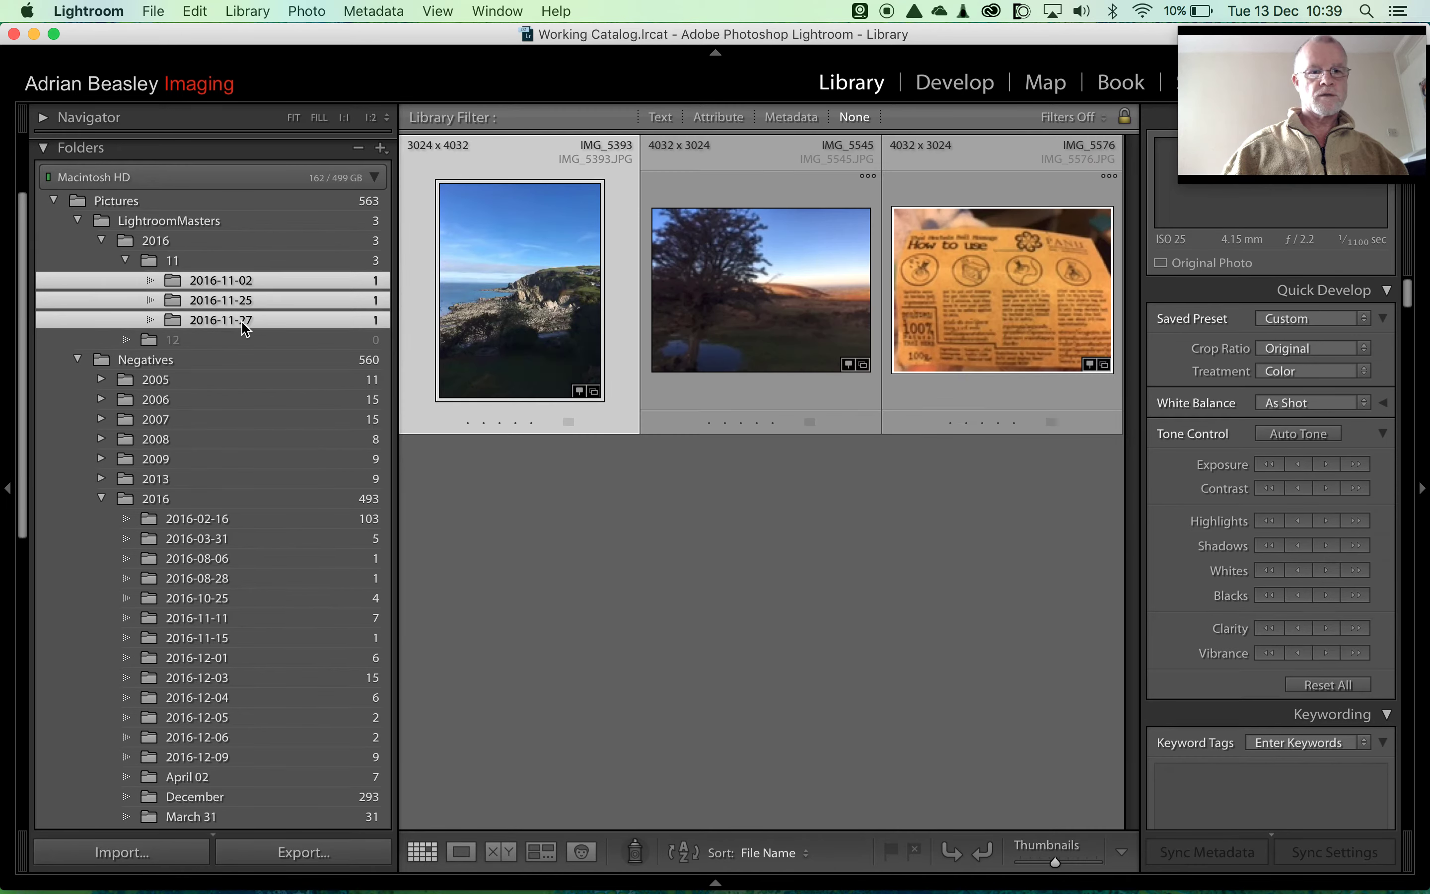
drag(243, 329, 170, 503)
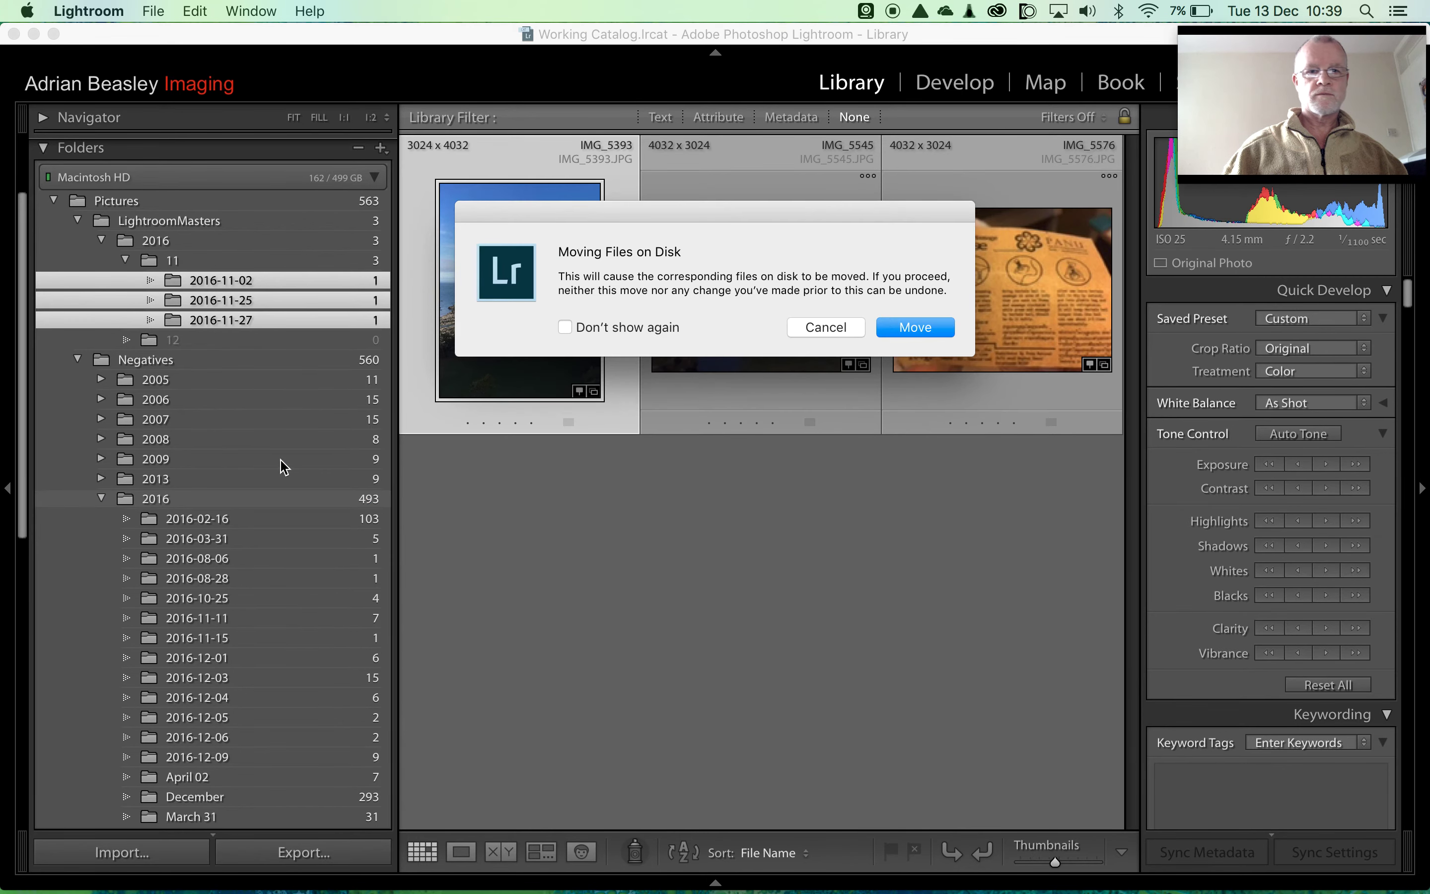
click(898, 320)
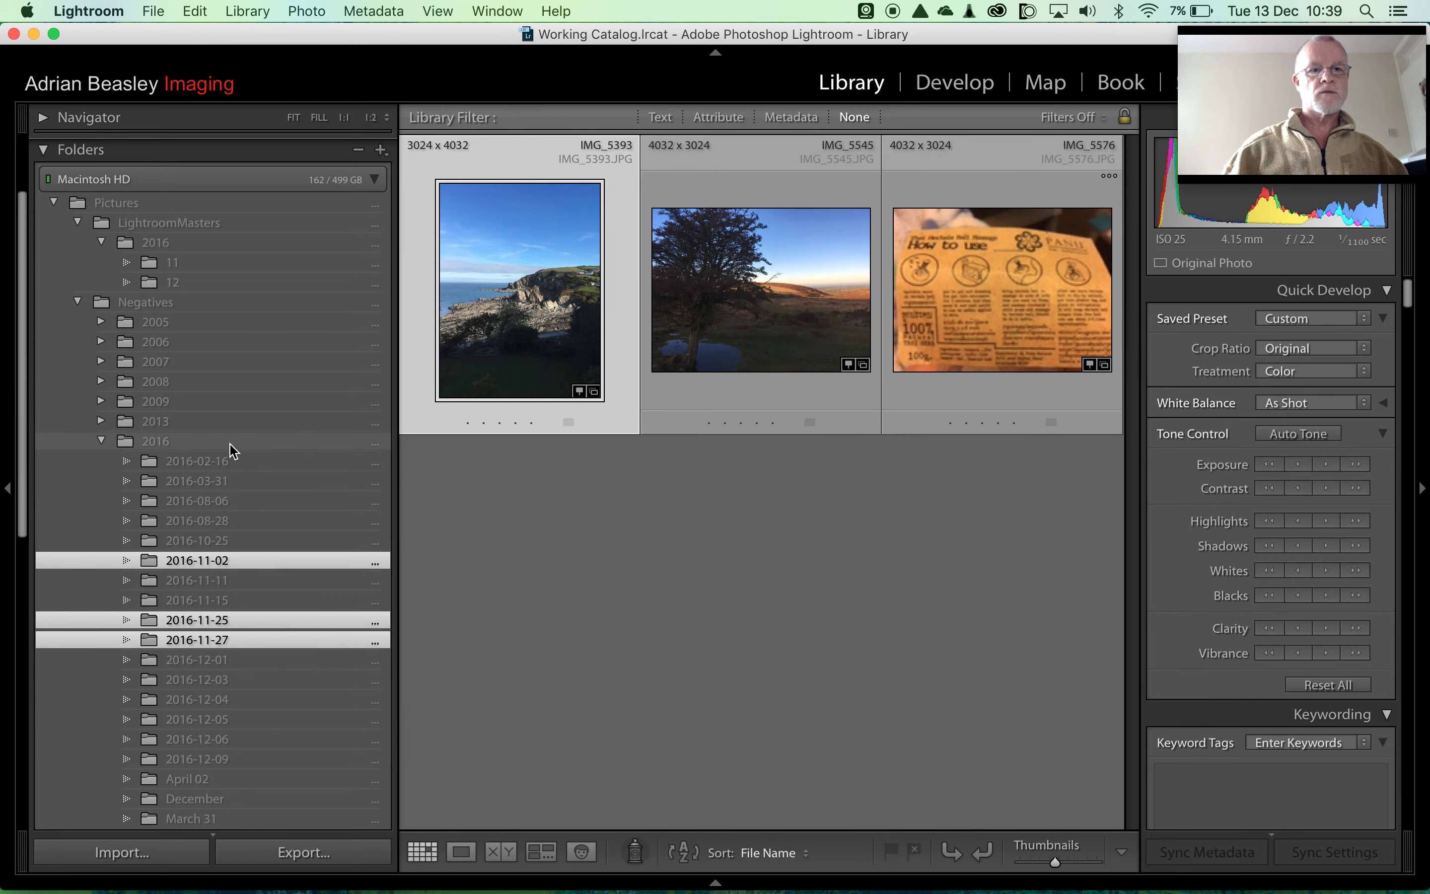
Remove the LightroomMasters folder from the catalog and check the date folders inside the Negatives 2016 folder
scroll(229, 447, up, 2)
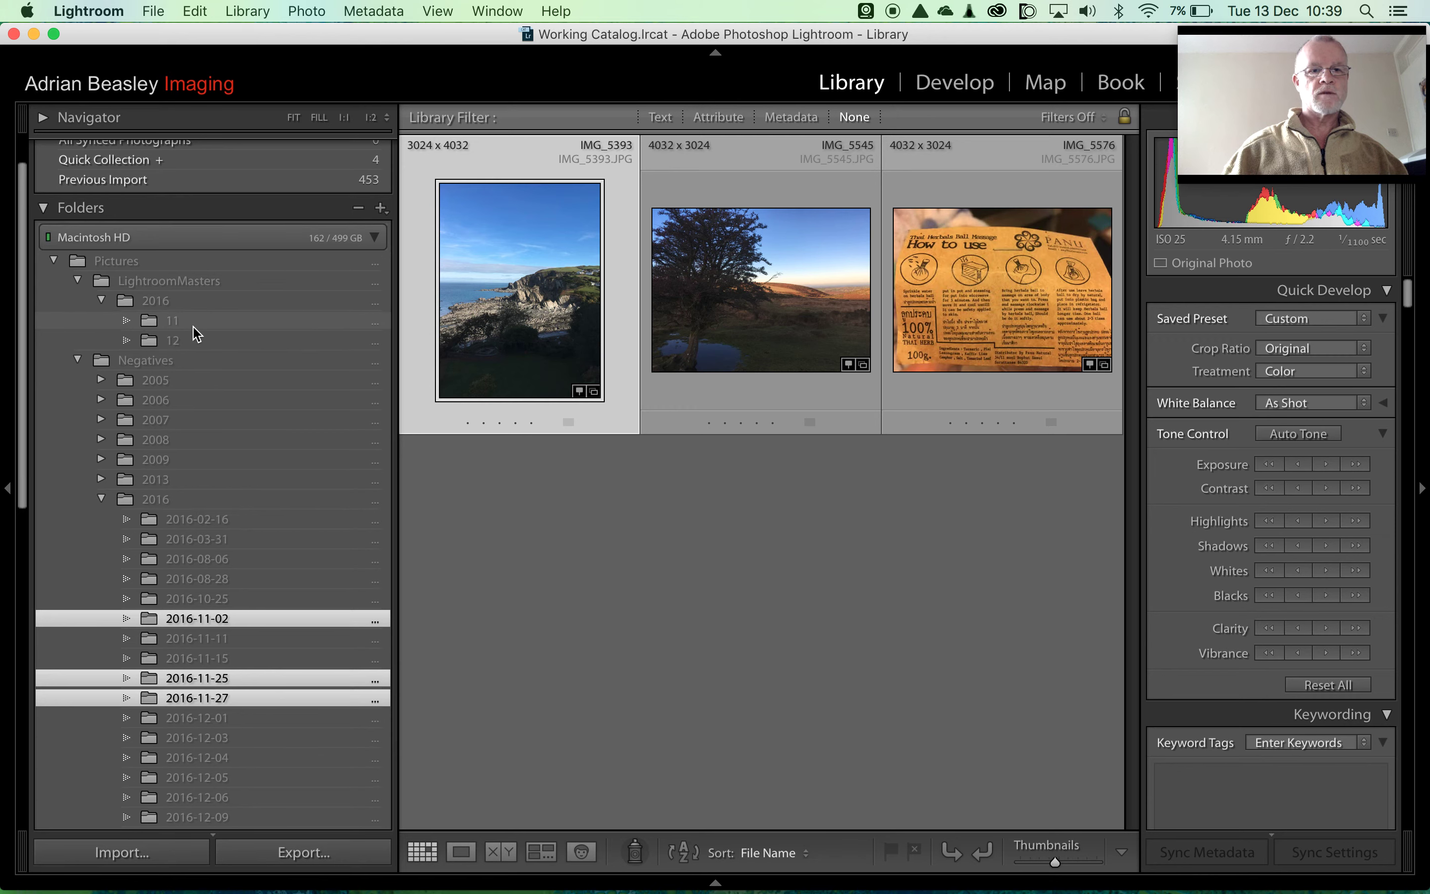
click(195, 283)
right_click(195, 282)
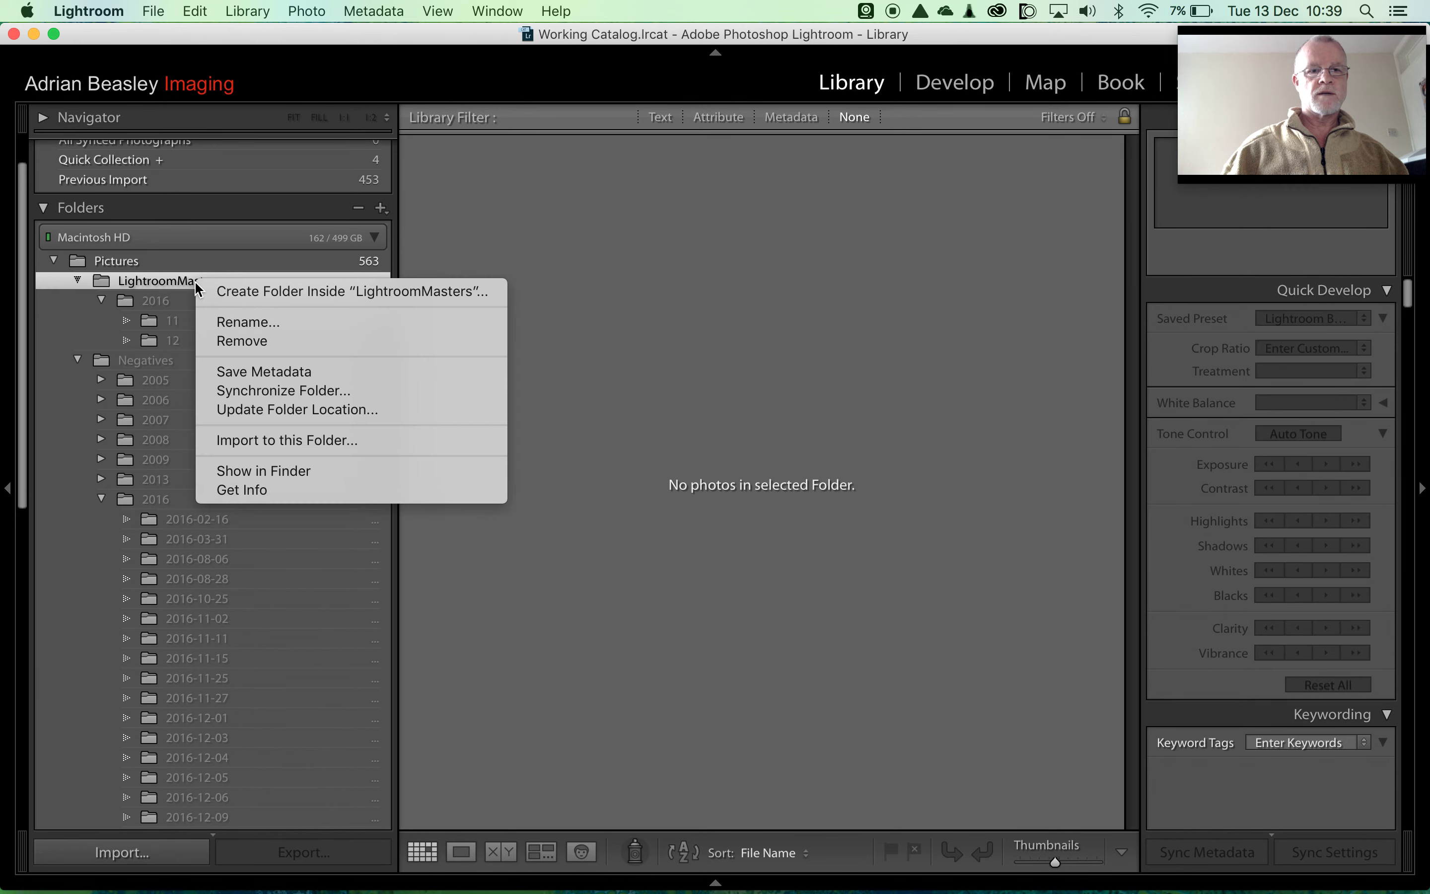
click(253, 341)
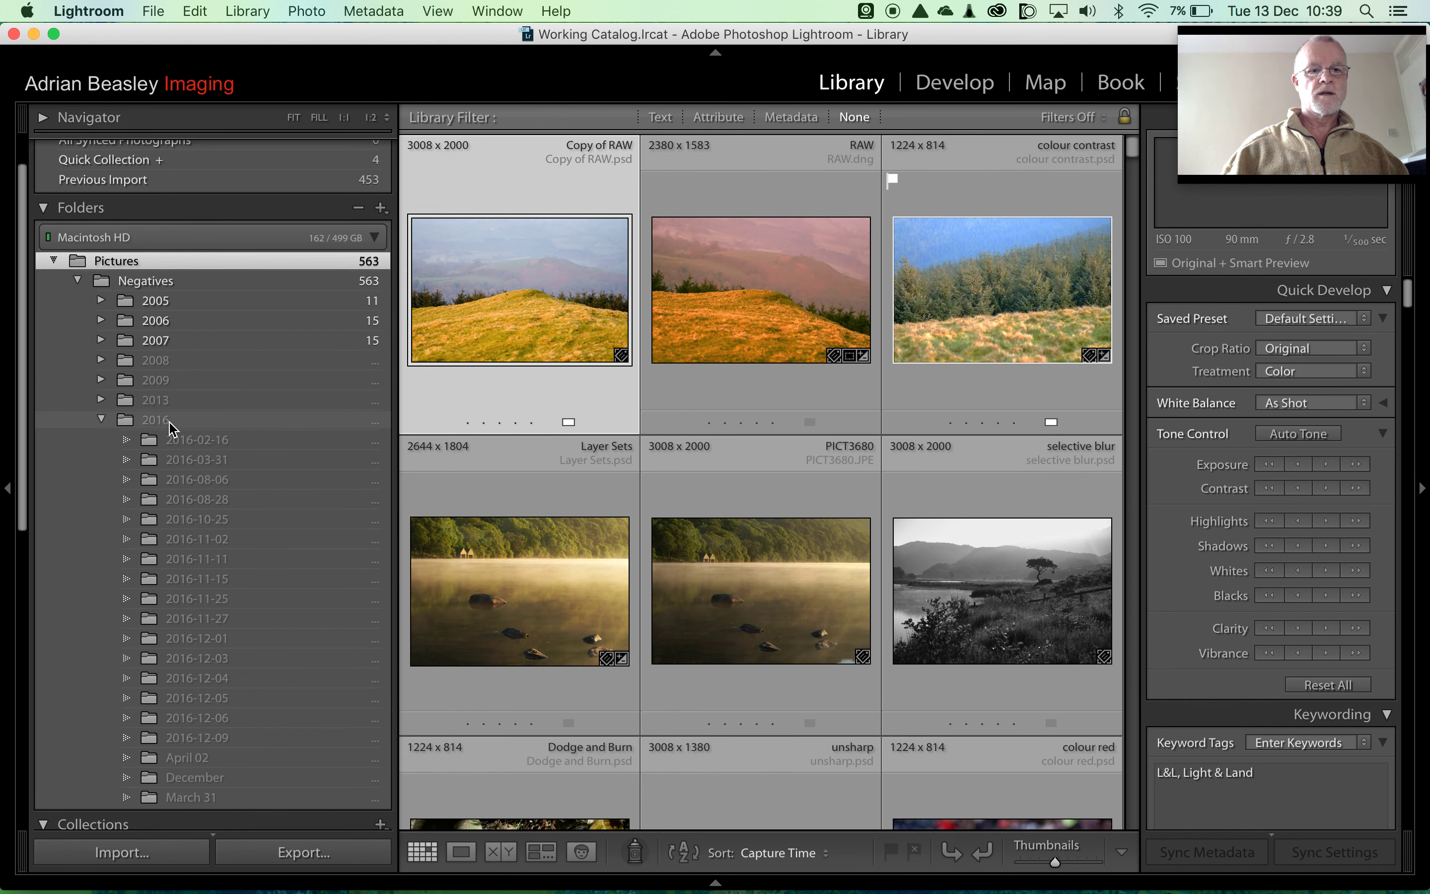
click(101, 420)
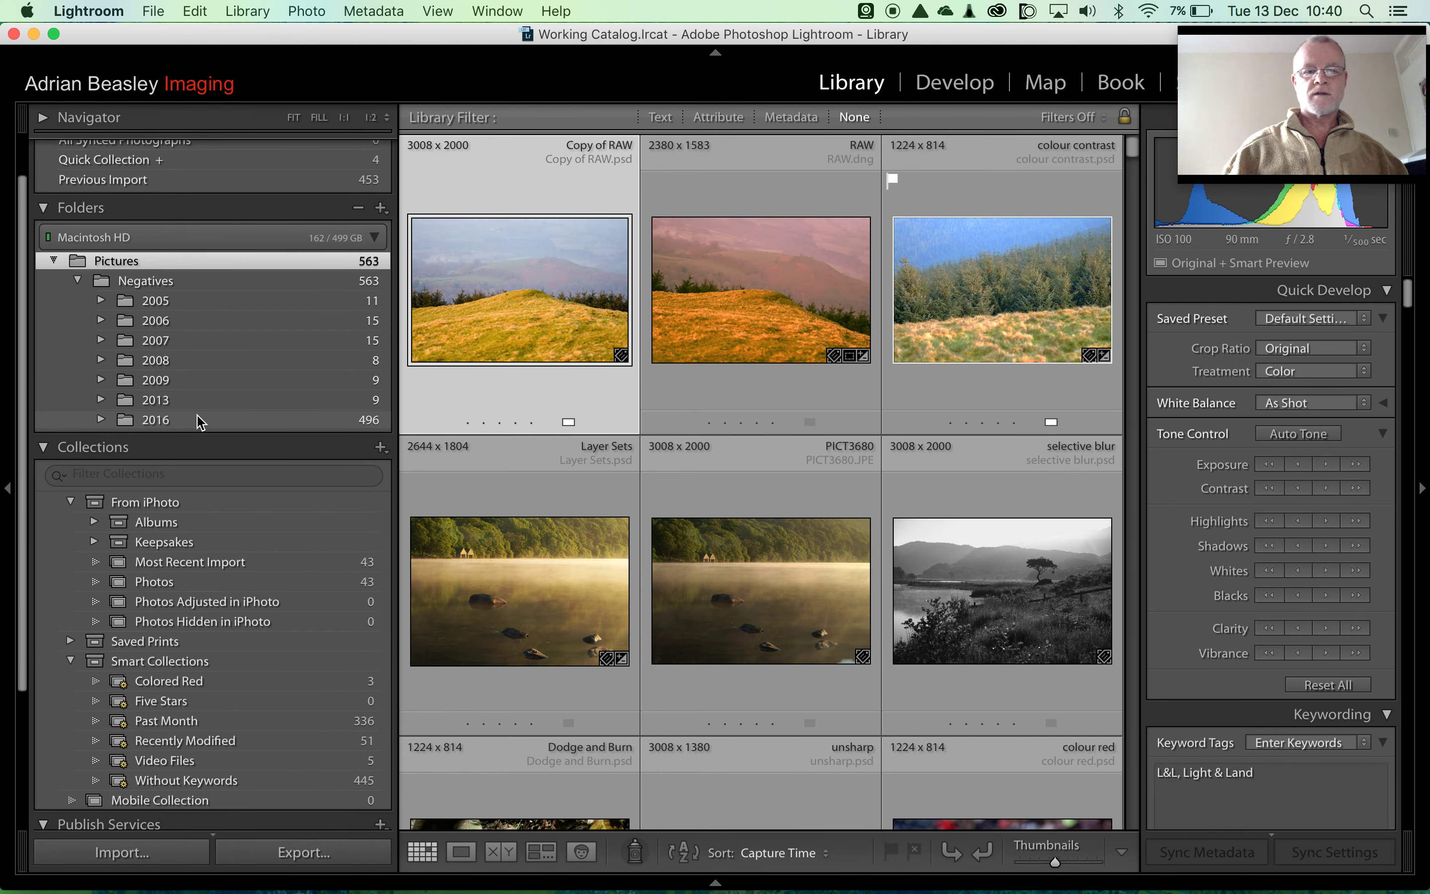
click(104, 421)
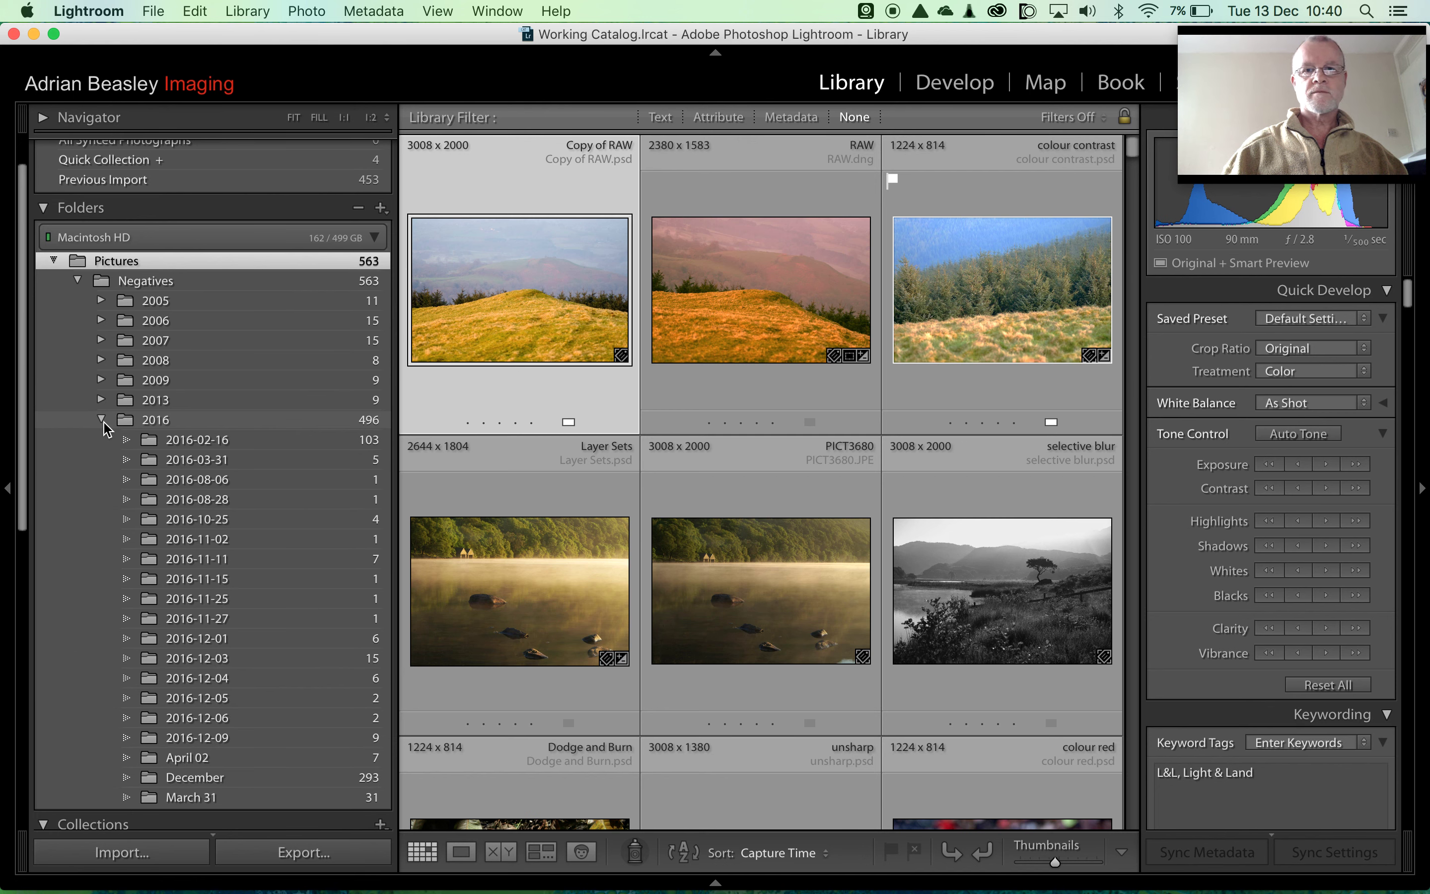